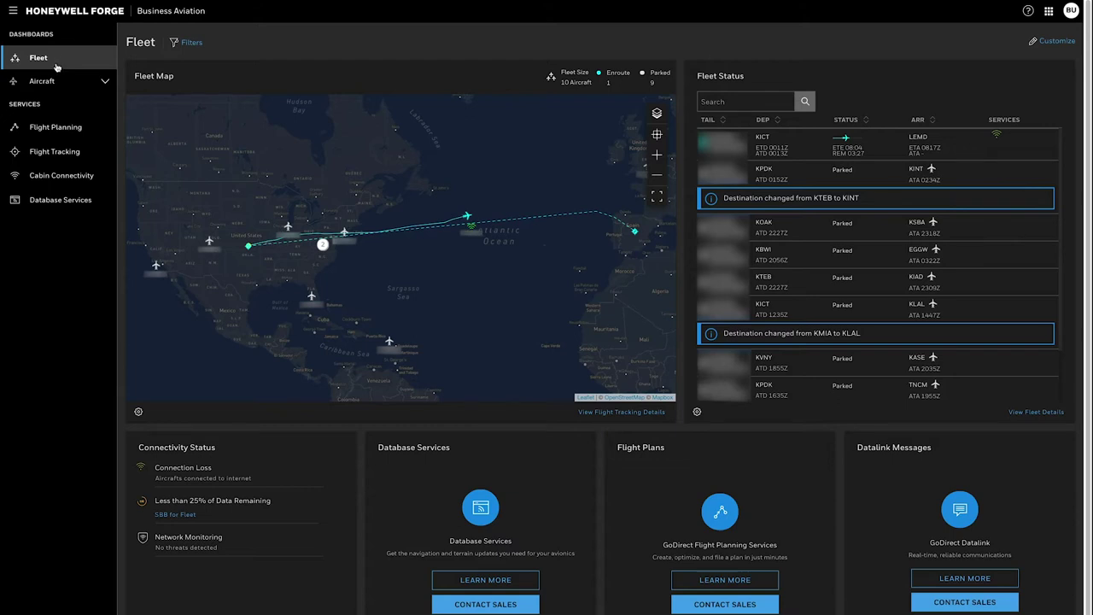
Look through the aircraft tail list and check how the navigation sidebar collapses and expands.
left_click(55, 83)
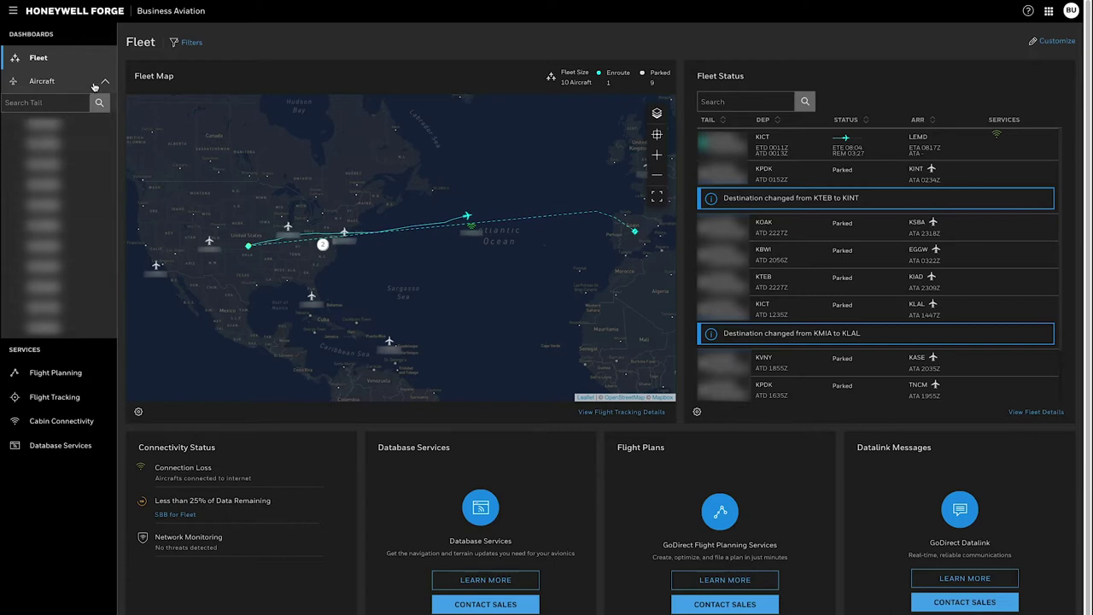
left_click(94, 86)
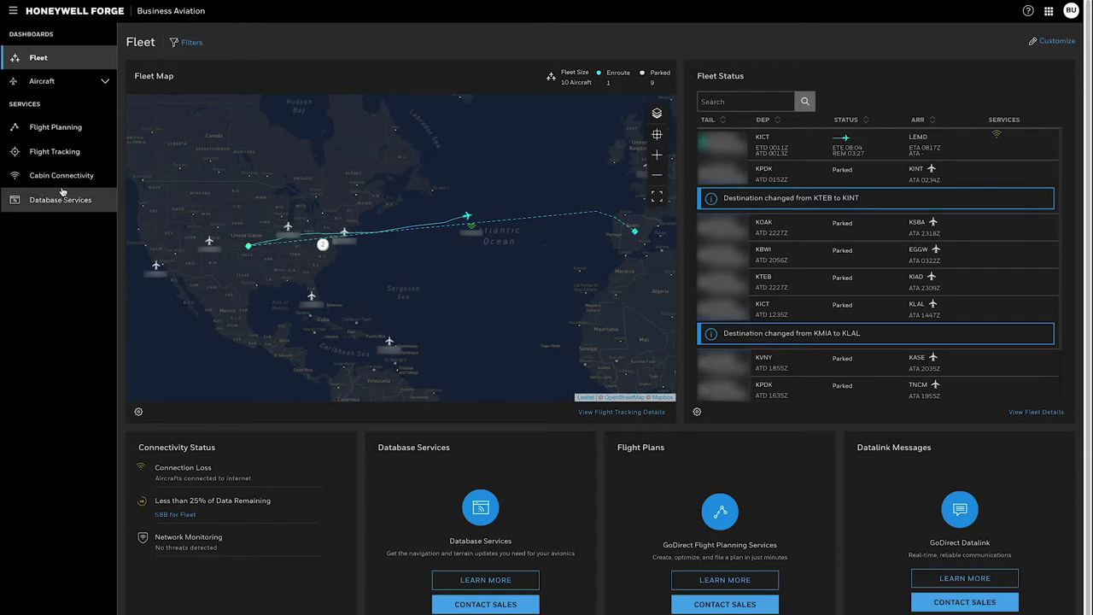
left_click(13, 10)
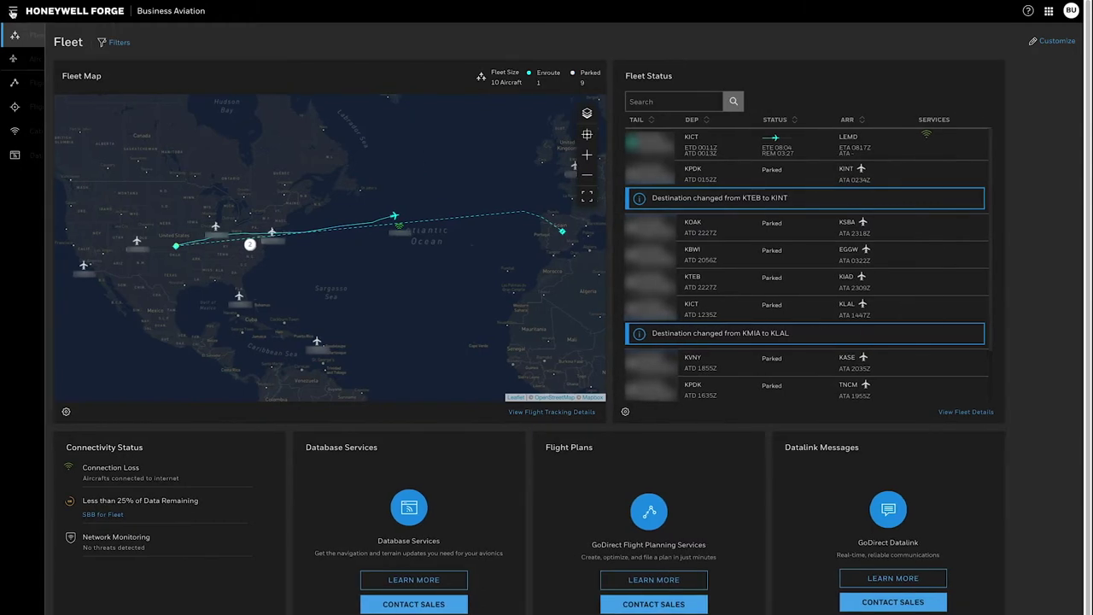
left_click(13, 11)
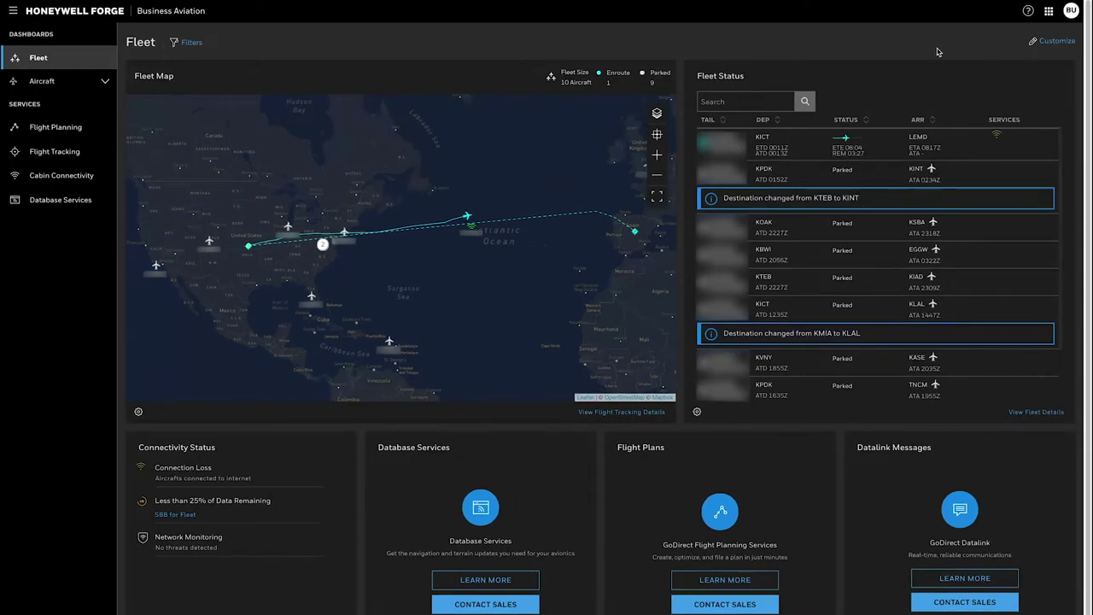
View the user profile options and the list of available applications.
left_click(1070, 11)
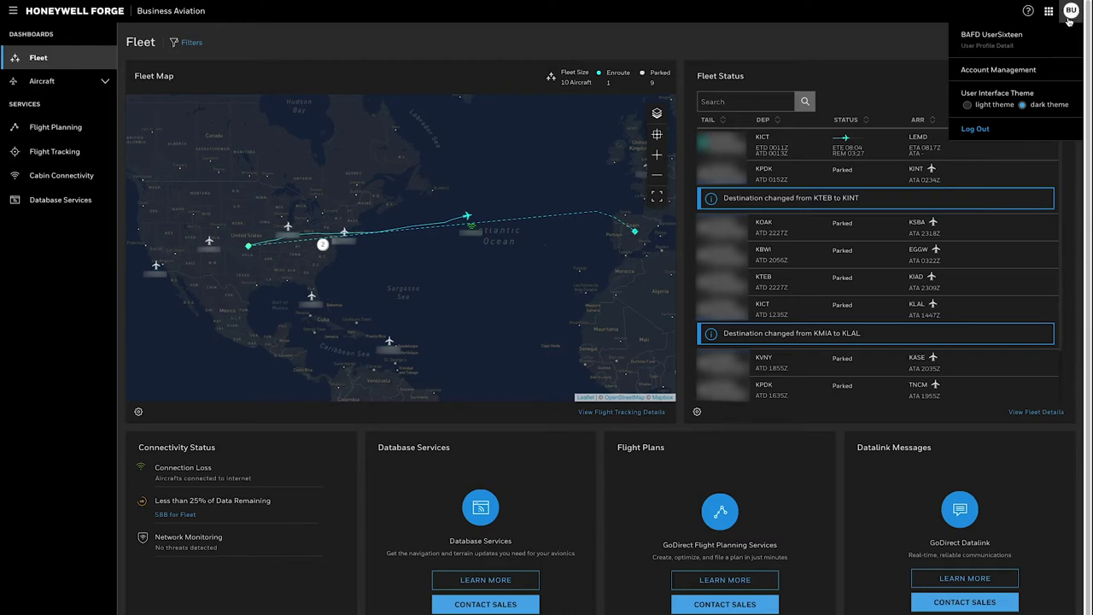
left_click(1068, 14)
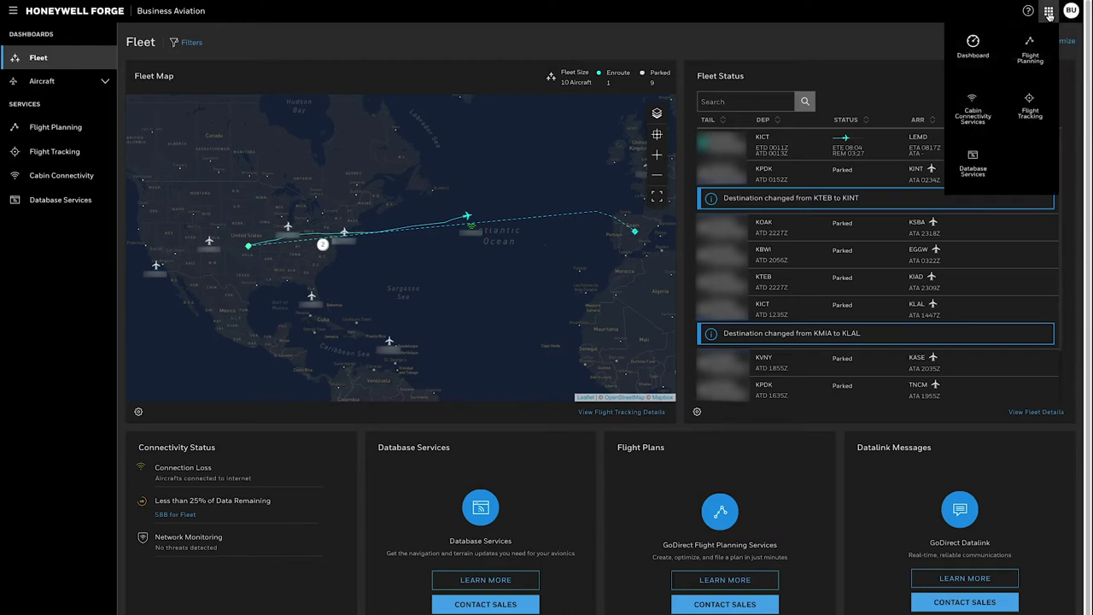
left_click(1048, 11)
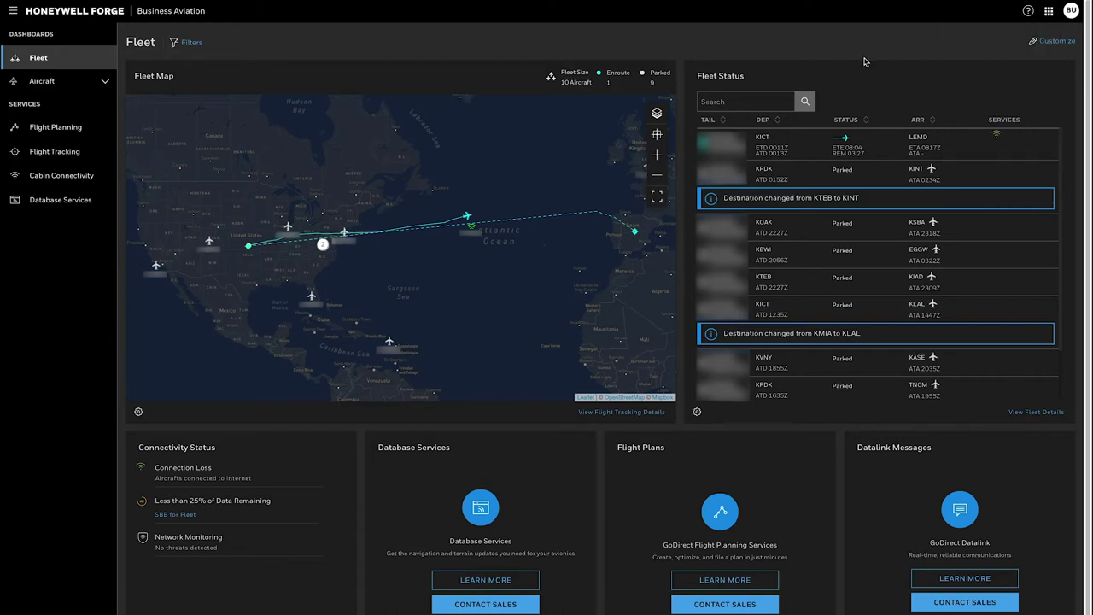
Turn off the aircraft labels on the Fleet Map.
left_click(139, 412)
left_click(410, 311)
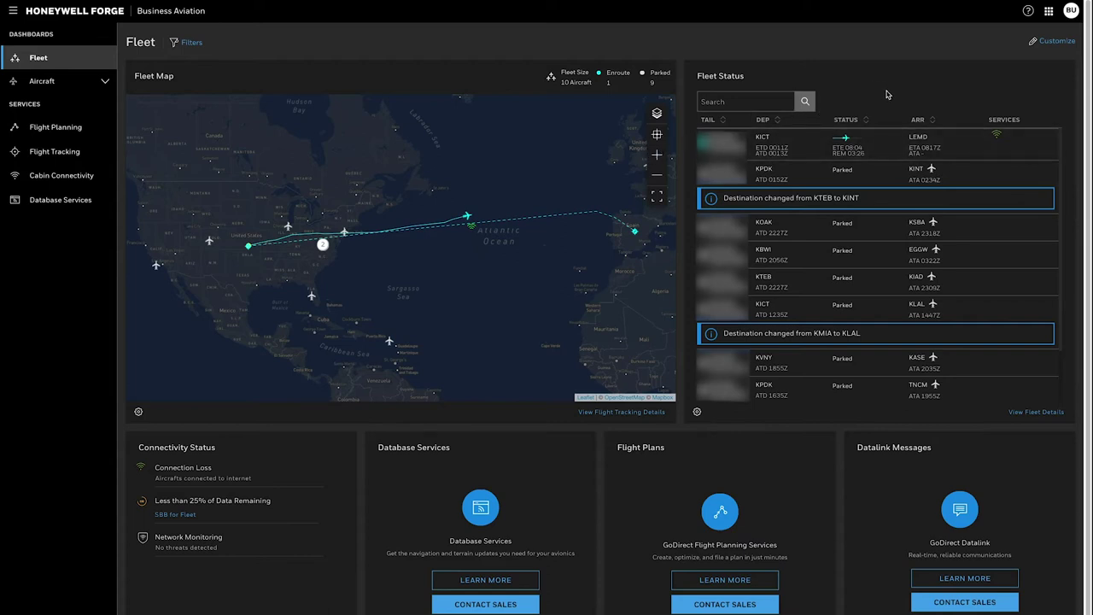
Review the Fleet Status list and select the enroute KICT to LEMD flight.
scroll(874, 177, "down", 1)
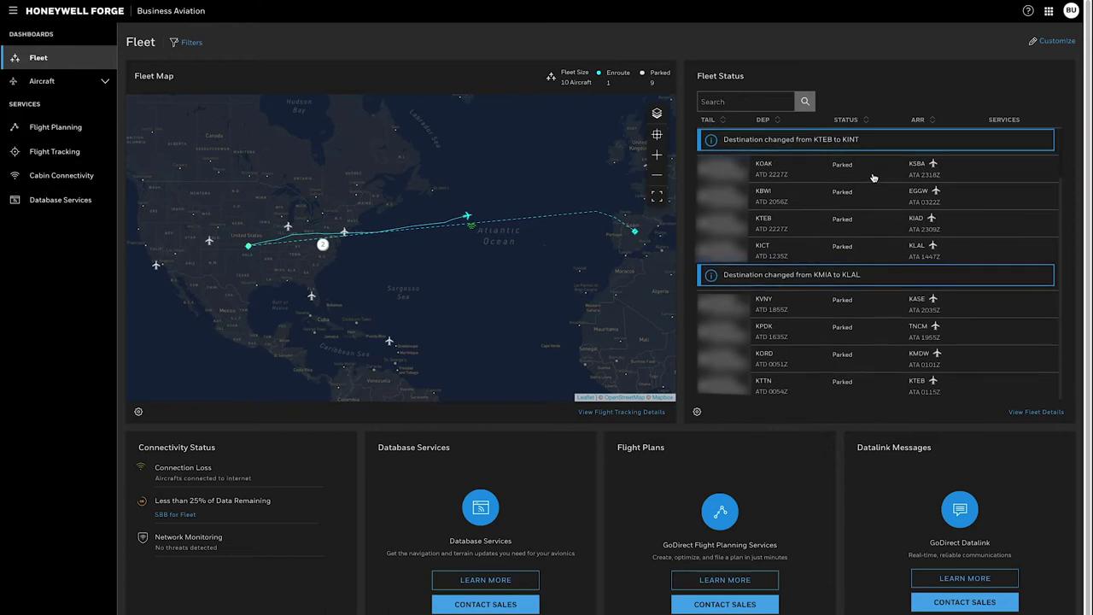
scroll(874, 177, "up", 1)
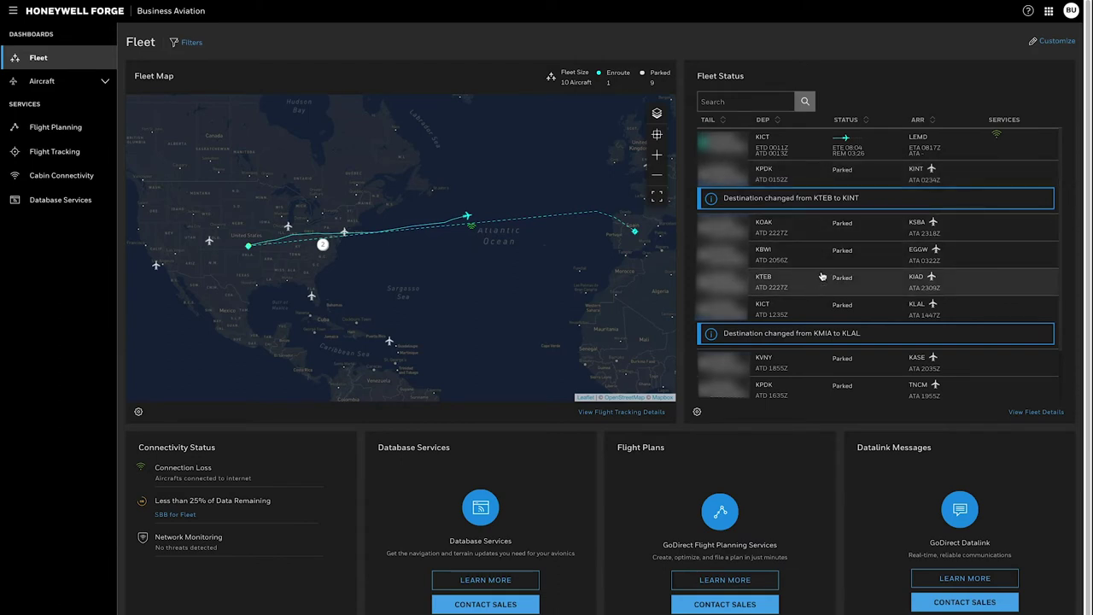
left_click(807, 150)
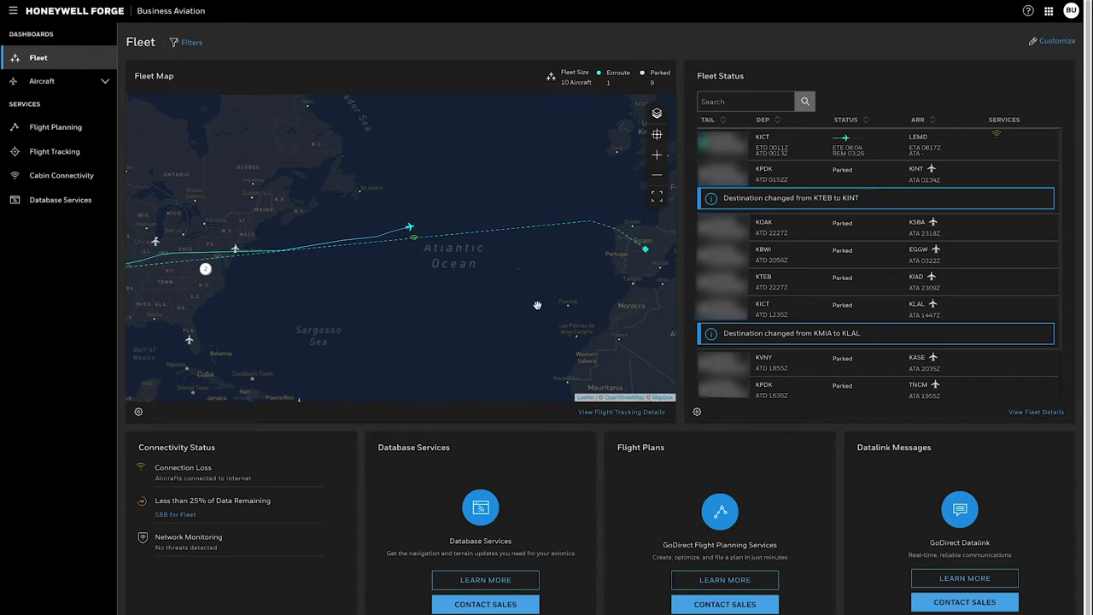
Open the dashboard of the enroute aircraft over the Atlantic from the Fleet Map.
left_click_drag(439, 315, 466, 314)
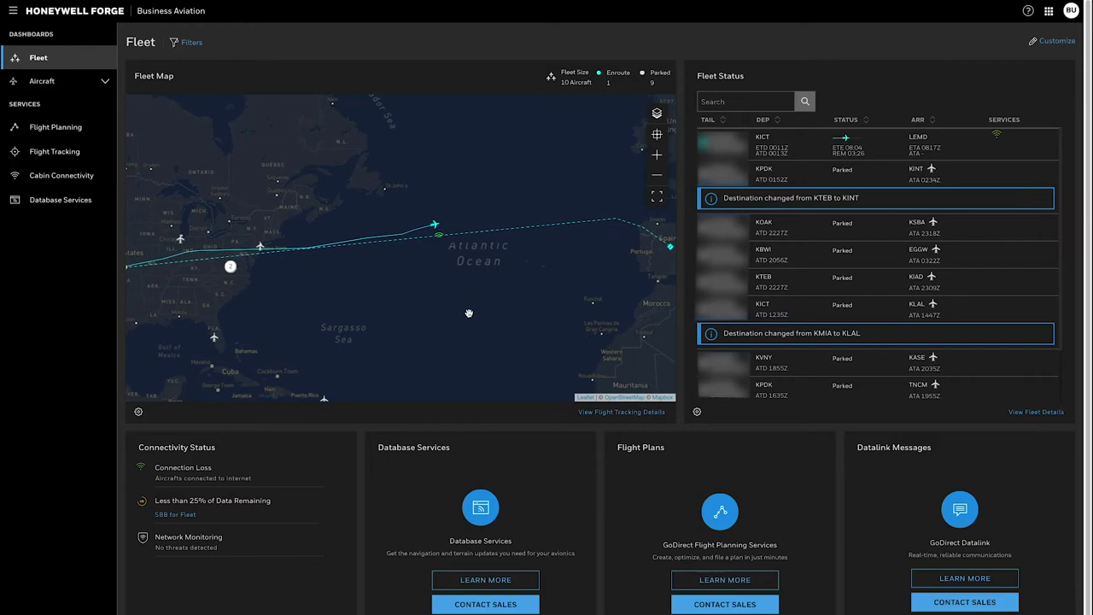
left_click(658, 174)
left_click_drag(412, 279, 467, 304)
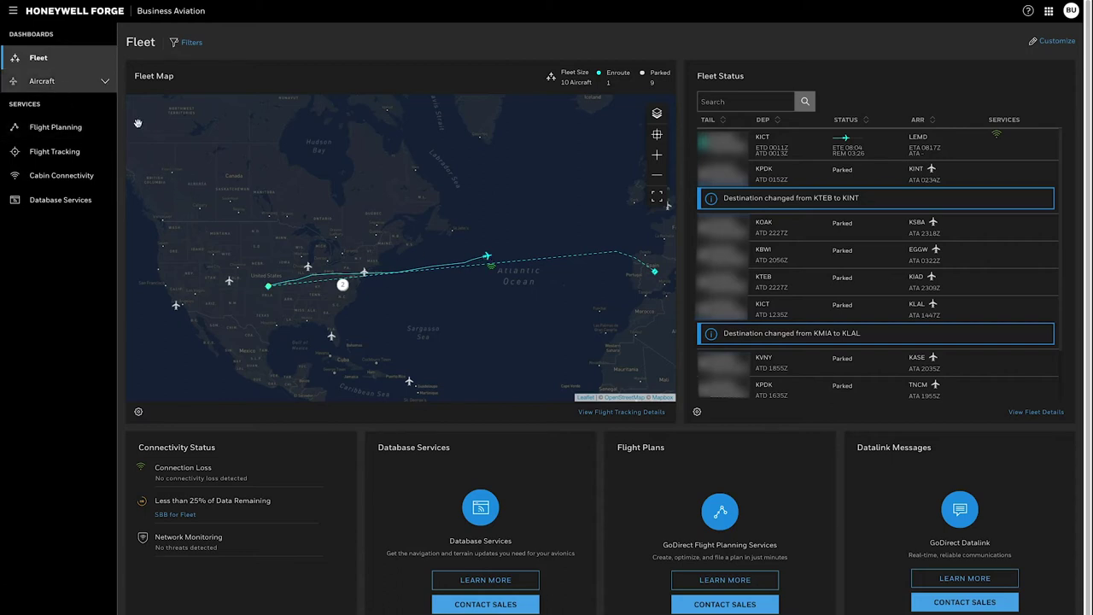
left_click(487, 258)
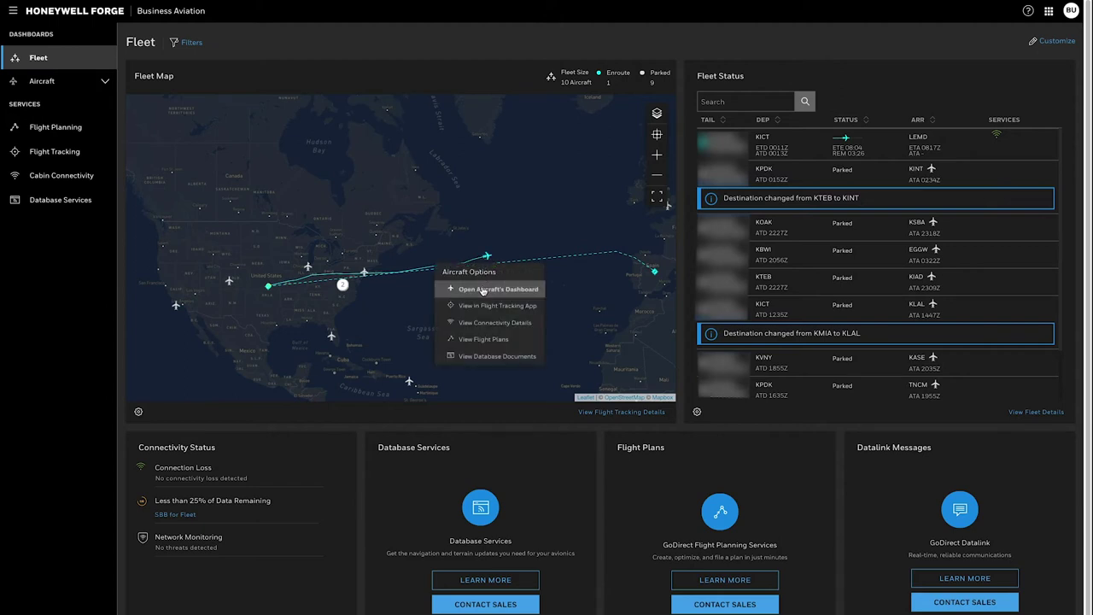
left_click(483, 290)
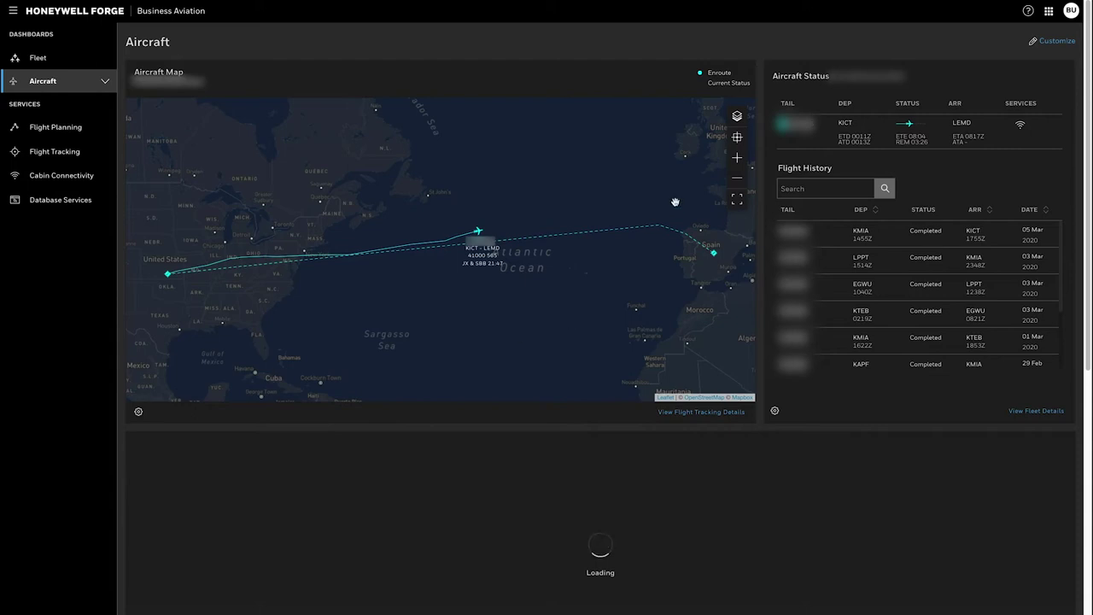
Preview the Radar overlay on the Aircraft Map and replace it with the Jx Coverage overlay.
left_click(739, 118)
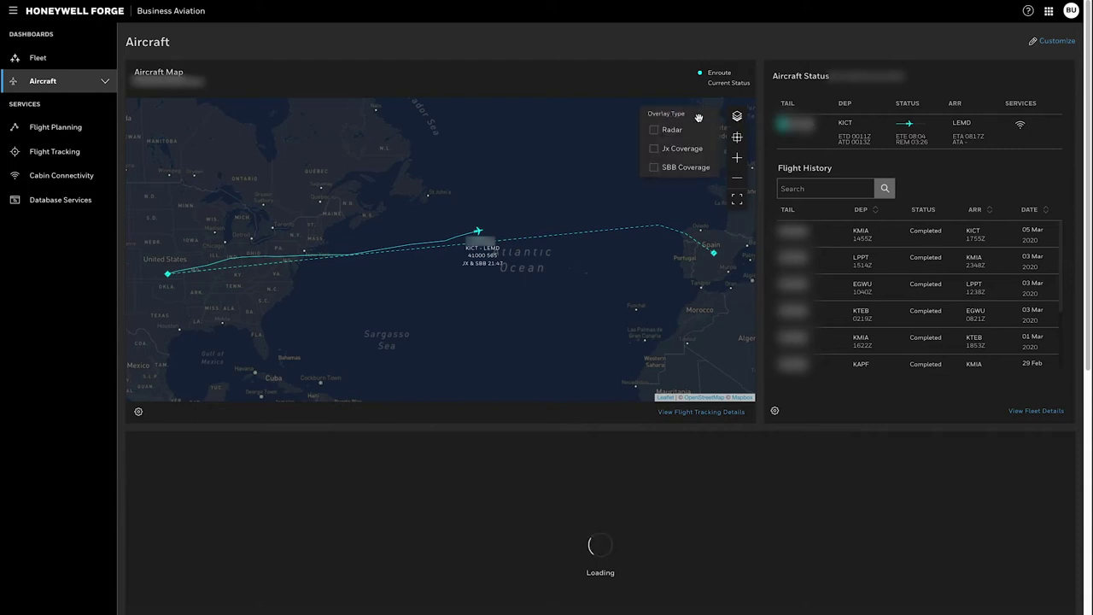
left_click(655, 130)
left_click(655, 130)
left_click(654, 150)
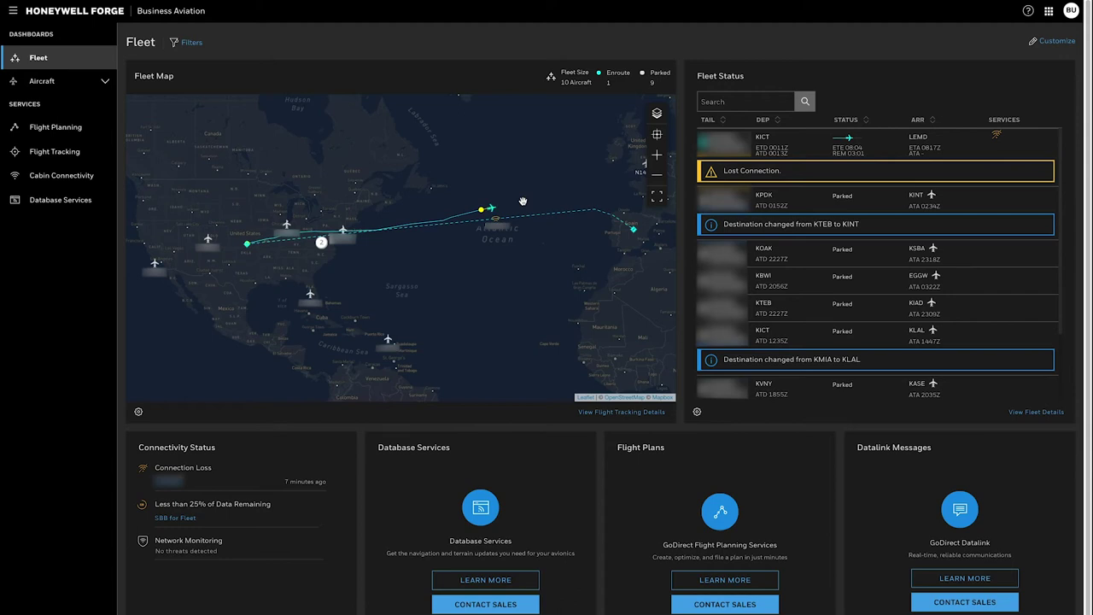
Inspect the connection loss point on the Fleet Map and compare its position with the Jx Coverage overlay.
left_click(483, 214)
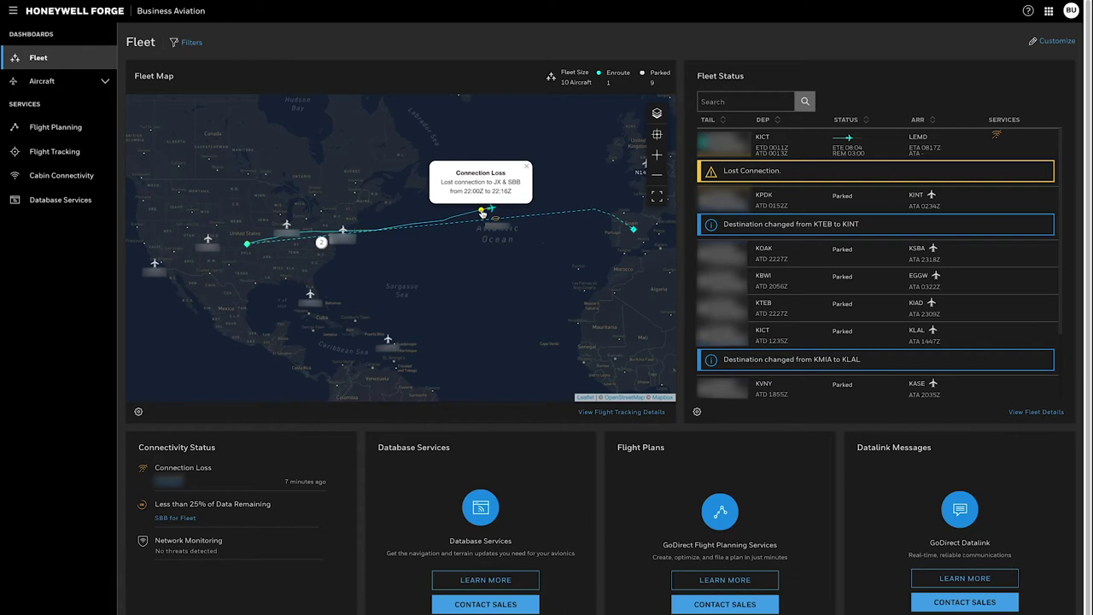
left_click(657, 113)
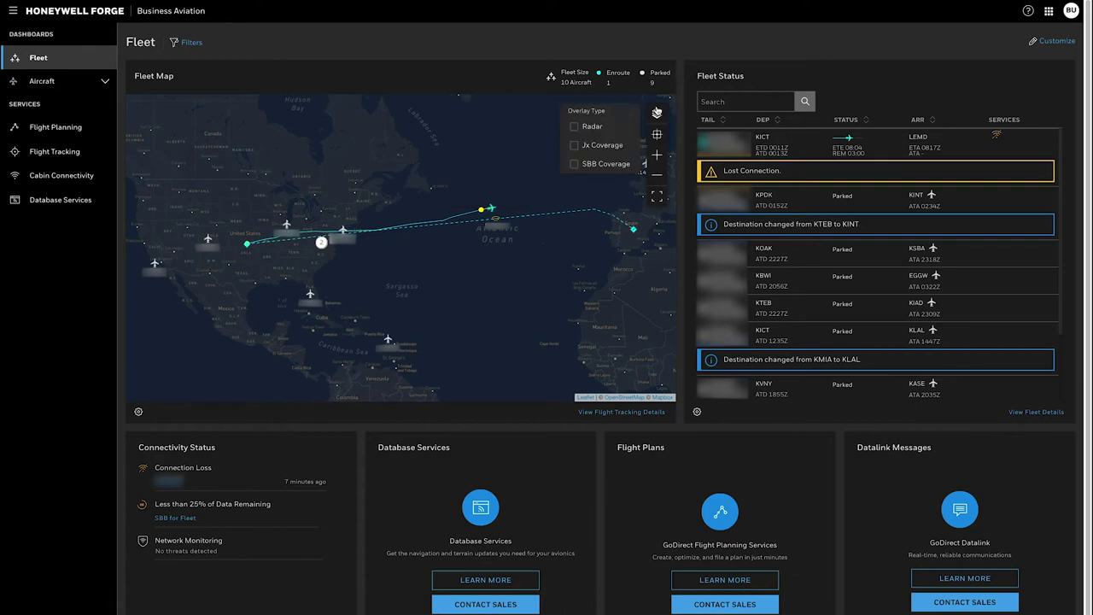
left_click(575, 146)
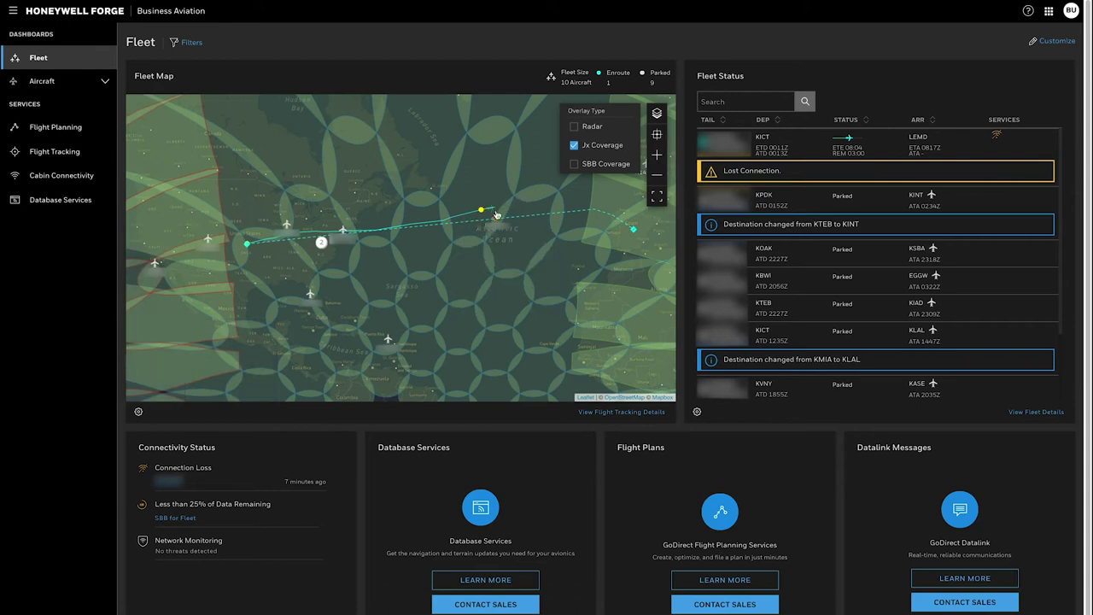
left_click(574, 146)
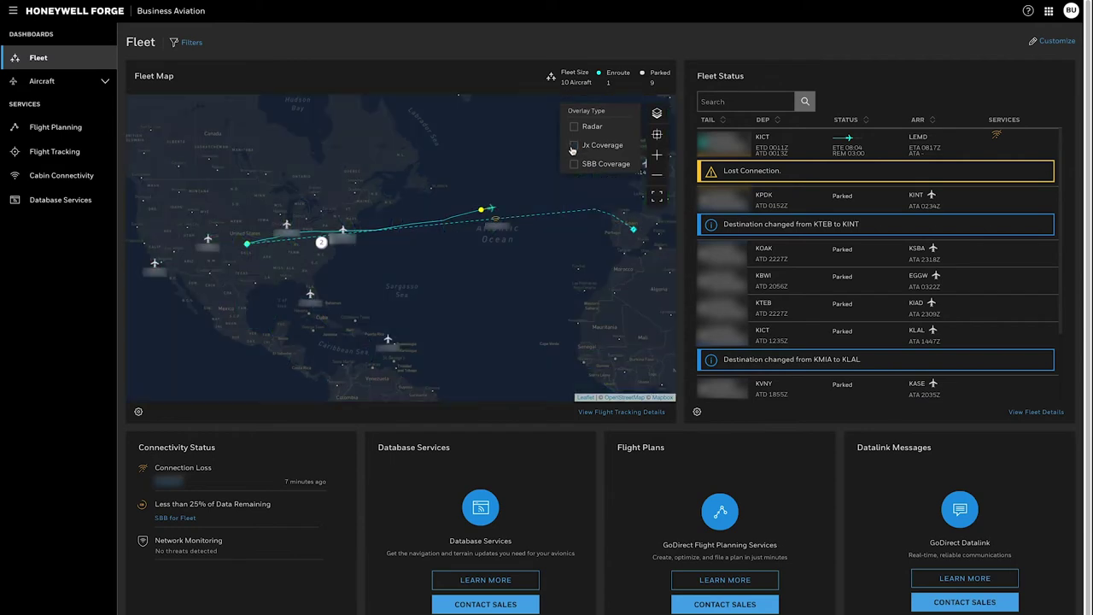
Open the affected enroute aircraft's dashboard and bring up its Connection Monitoring chart.
left_click(492, 210)
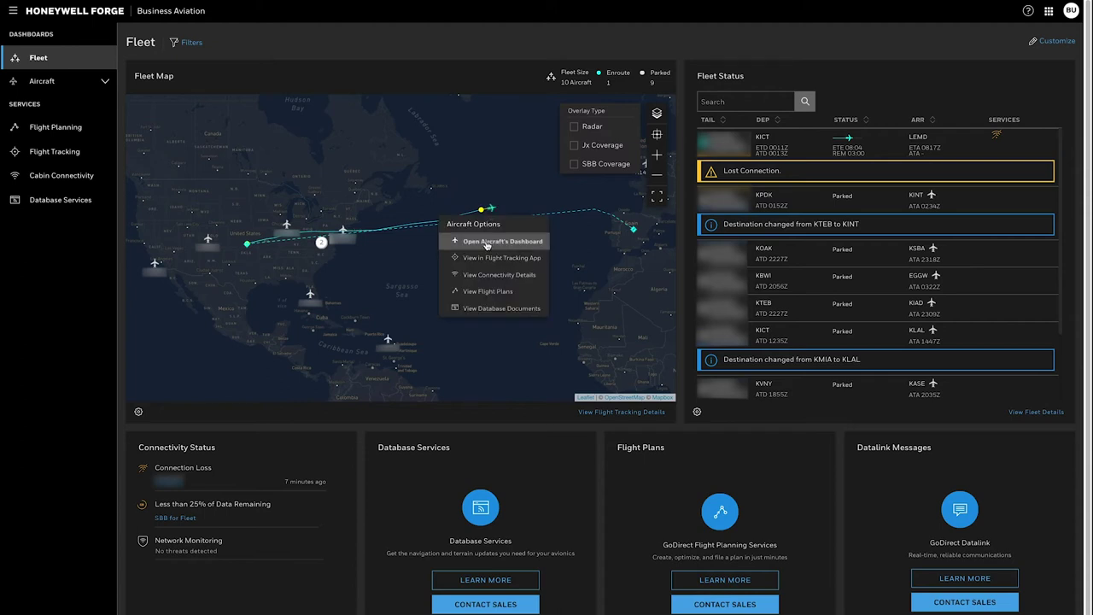
left_click(487, 241)
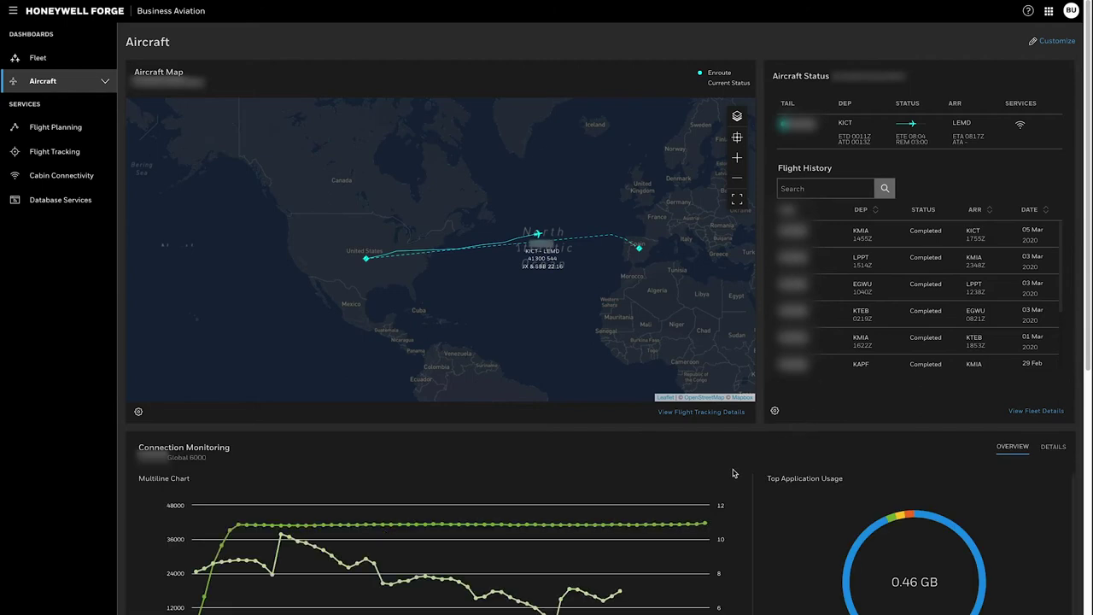
scroll(94, 435, "down", 1)
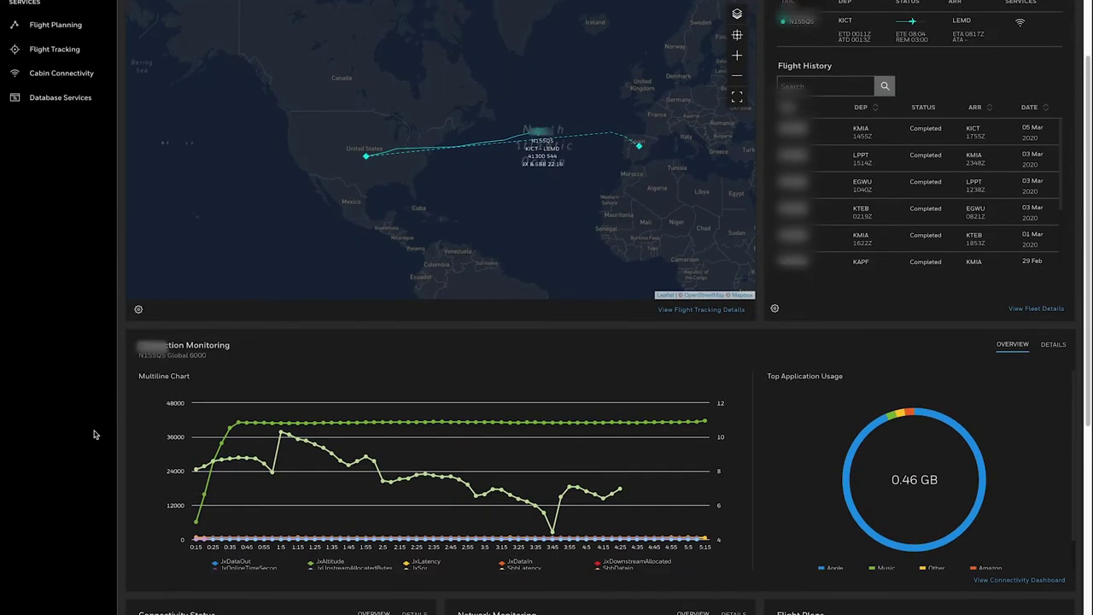
scroll(95, 436, "down", 1)
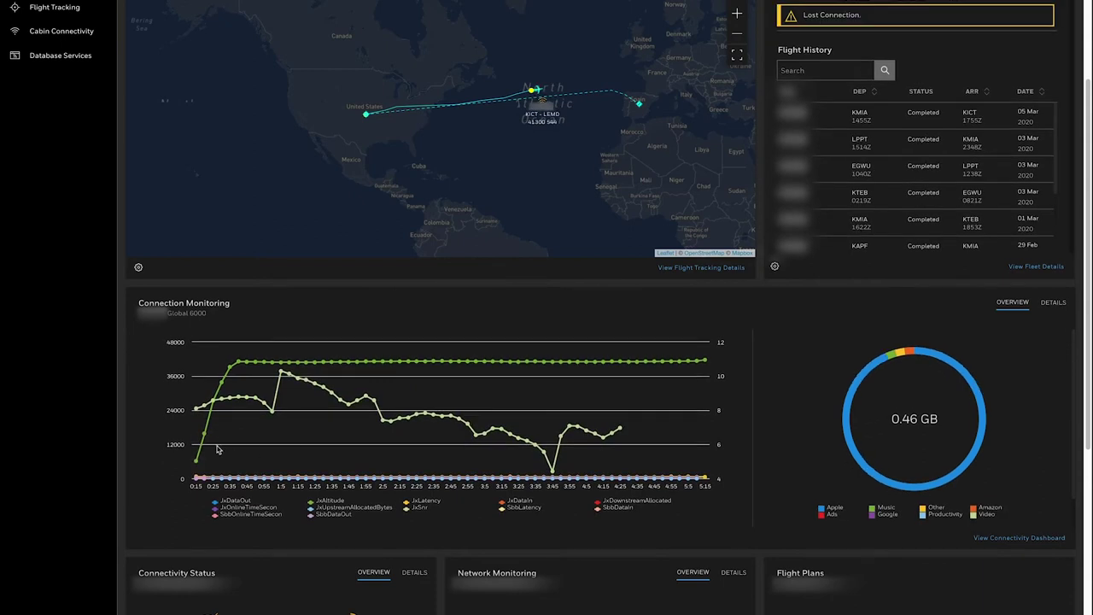
Hide the JxAltitude series in the Connection Monitoring chart and read the latest JxLatency and JxDownstreamAllocated points.
left_click(332, 504)
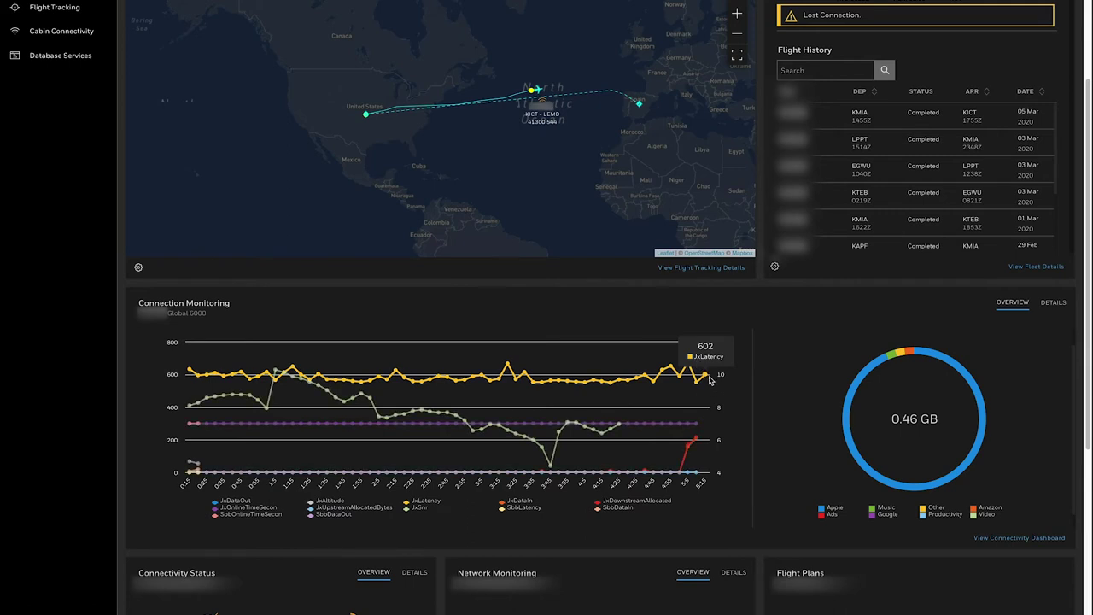
mouse_move(707, 380)
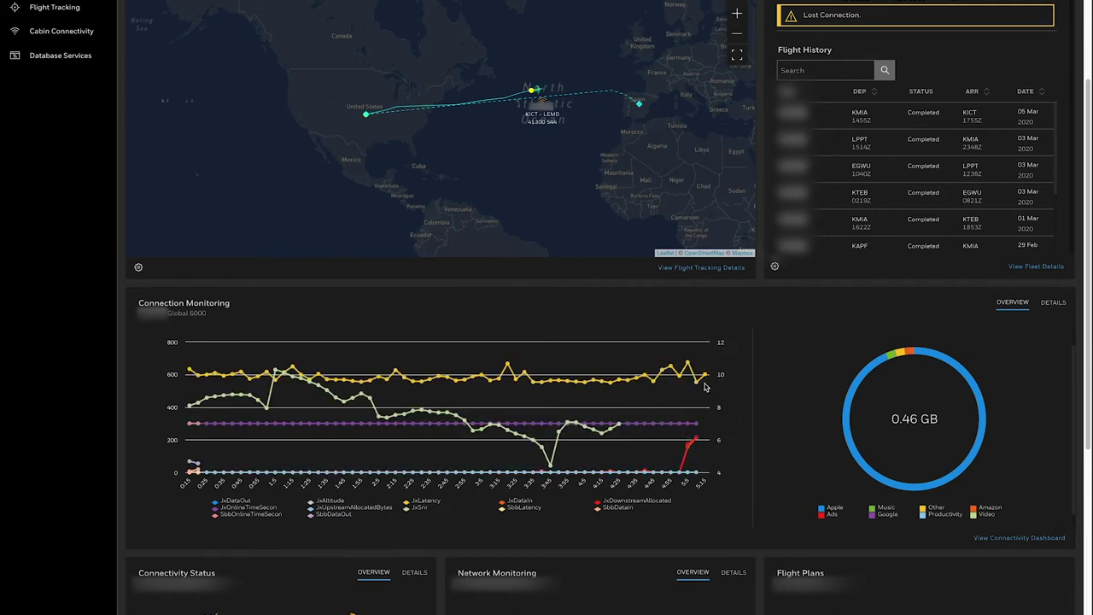
mouse_move(697, 443)
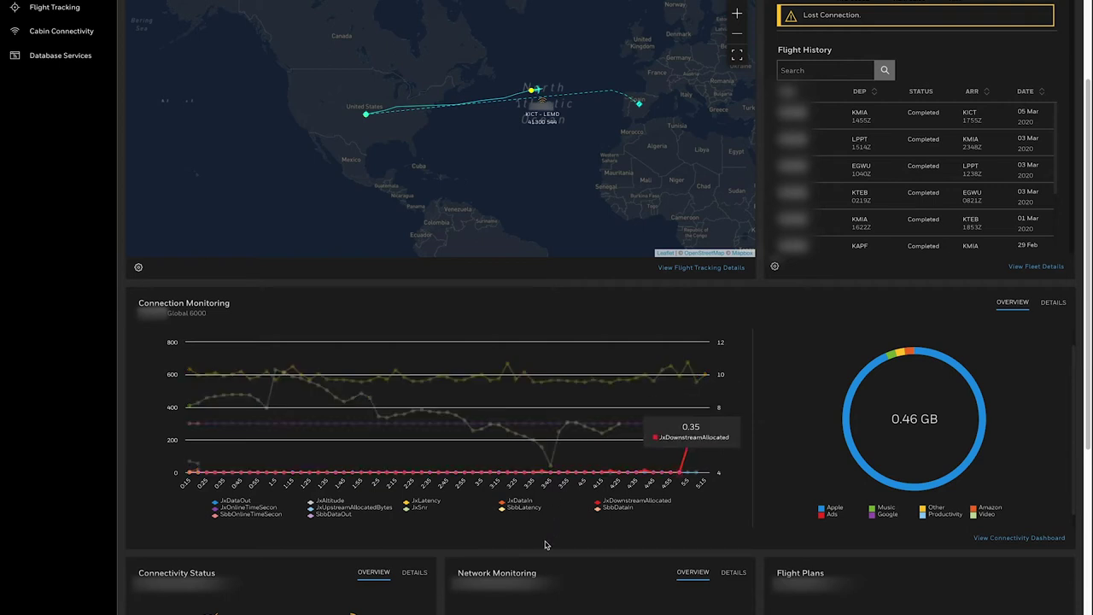
Hide the JxLatency and JxSnr series in the Connection Monitoring chart, after briefly toggling JxUpstreamAllocatedBytes and checking an early JxSnr point.
left_click(433, 504)
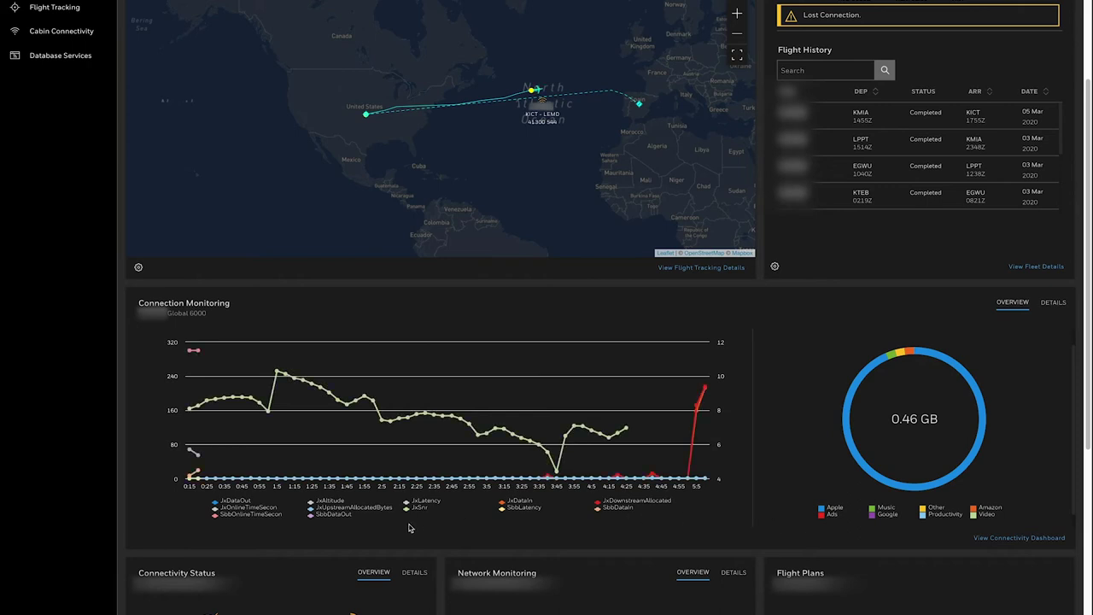
left_click(350, 510)
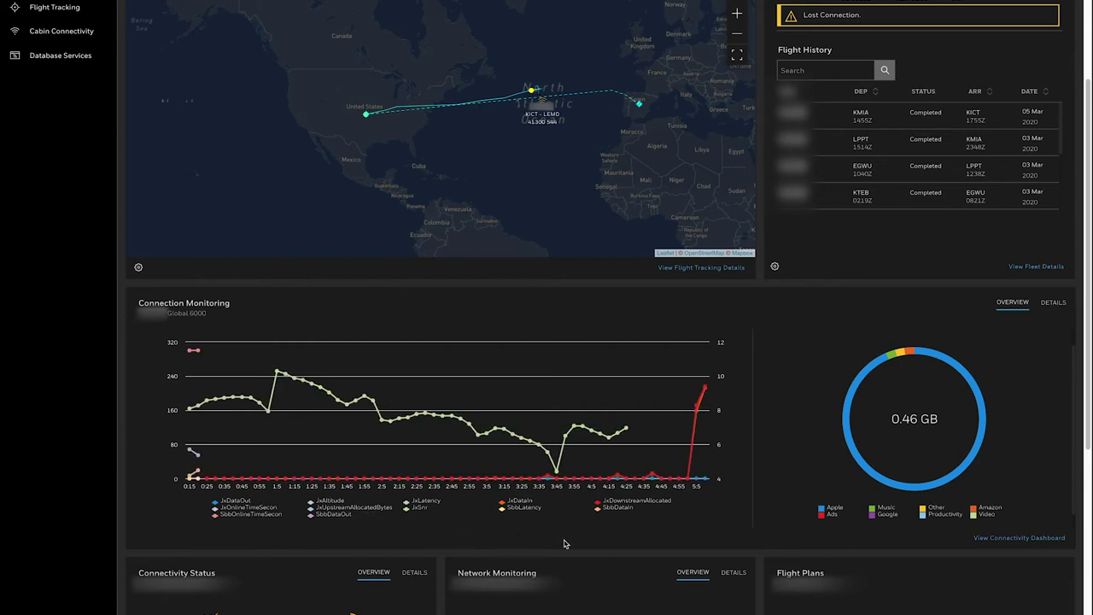
left_click(358, 510)
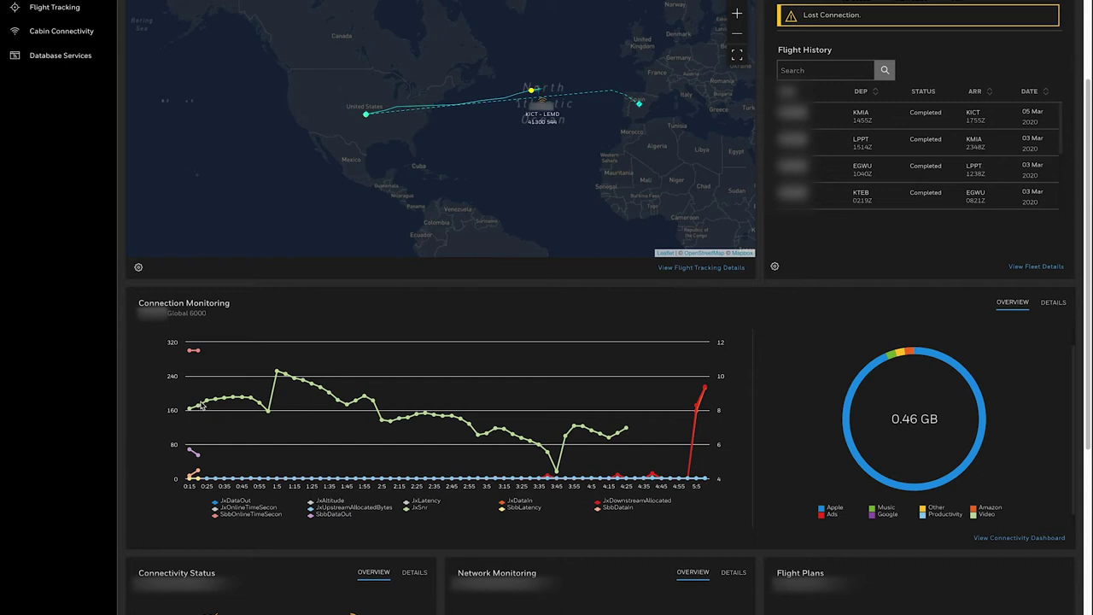
mouse_move(201, 407)
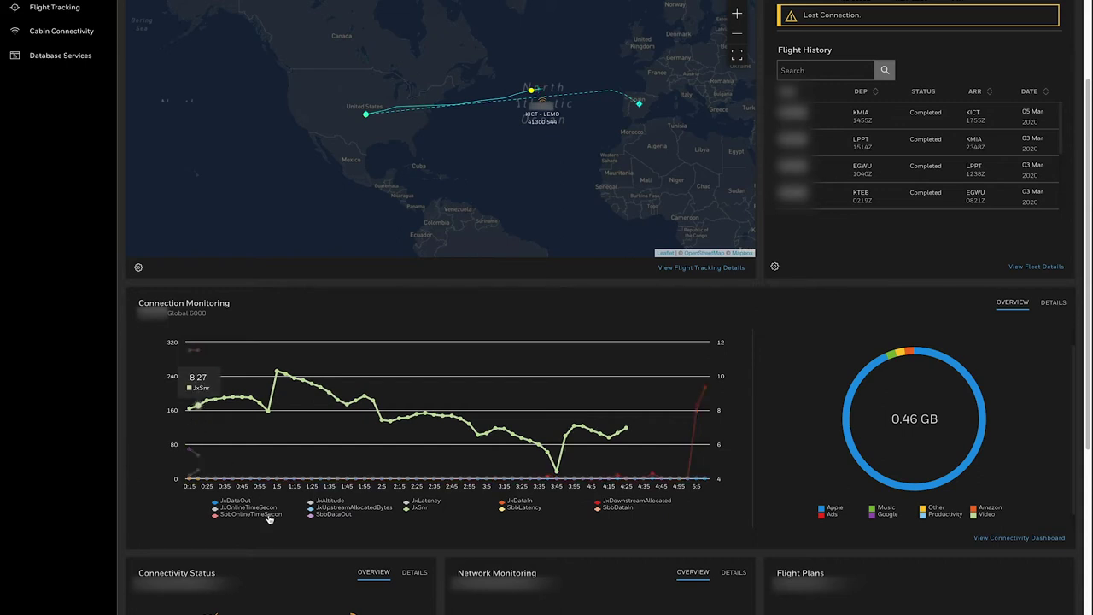
left_click(417, 509)
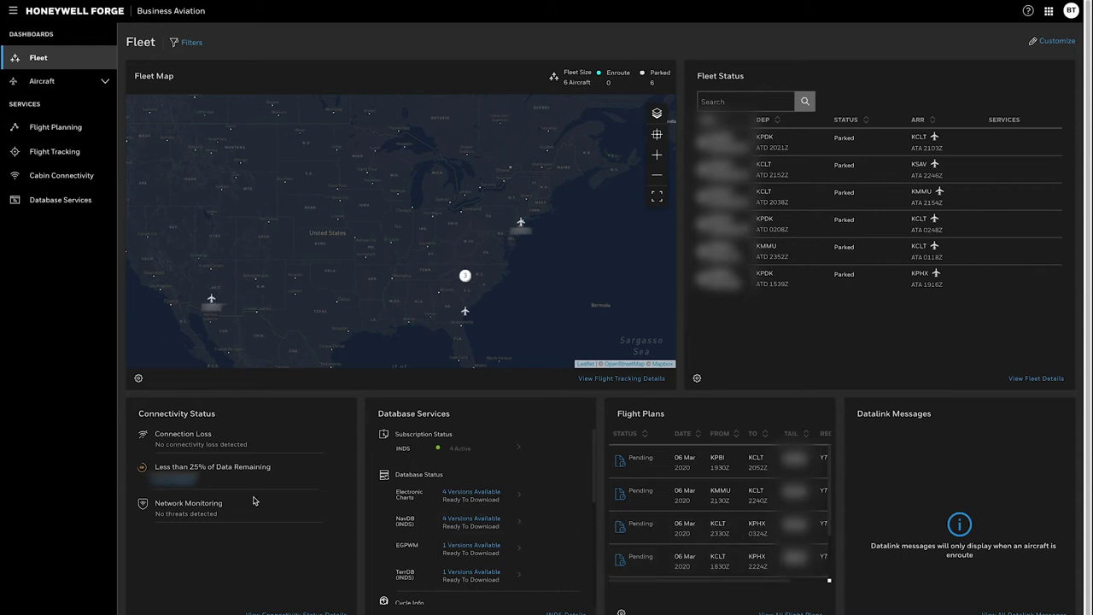
left_click_drag(473, 221, 508, 199)
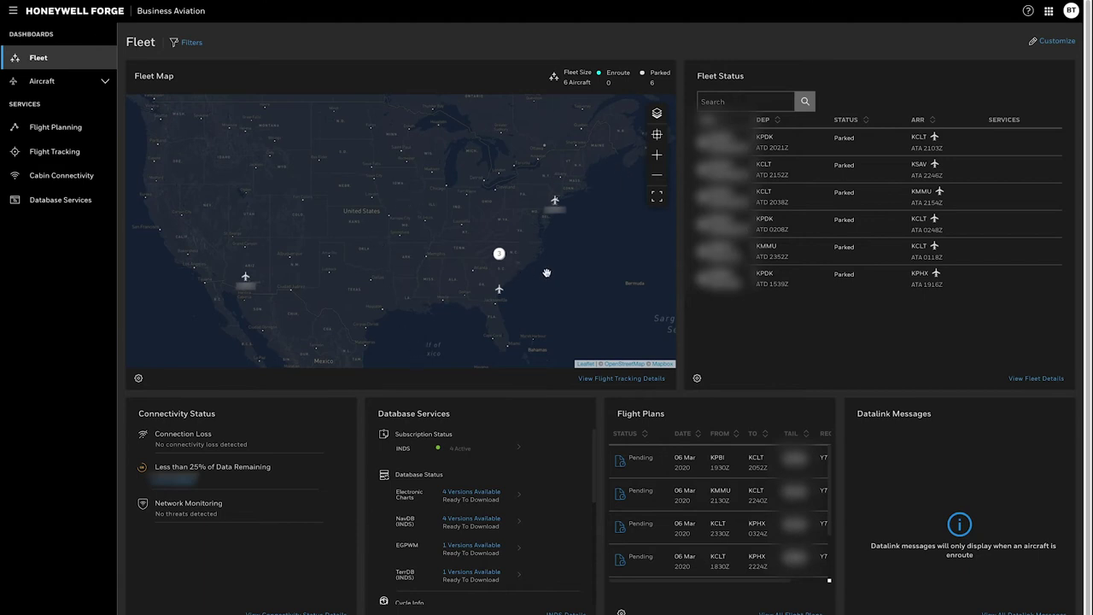
mouse_move(379, 228)
left_mouse_down()
mouse_move(361, 224)
mouse_move(375, 226)
left_mouse_up()
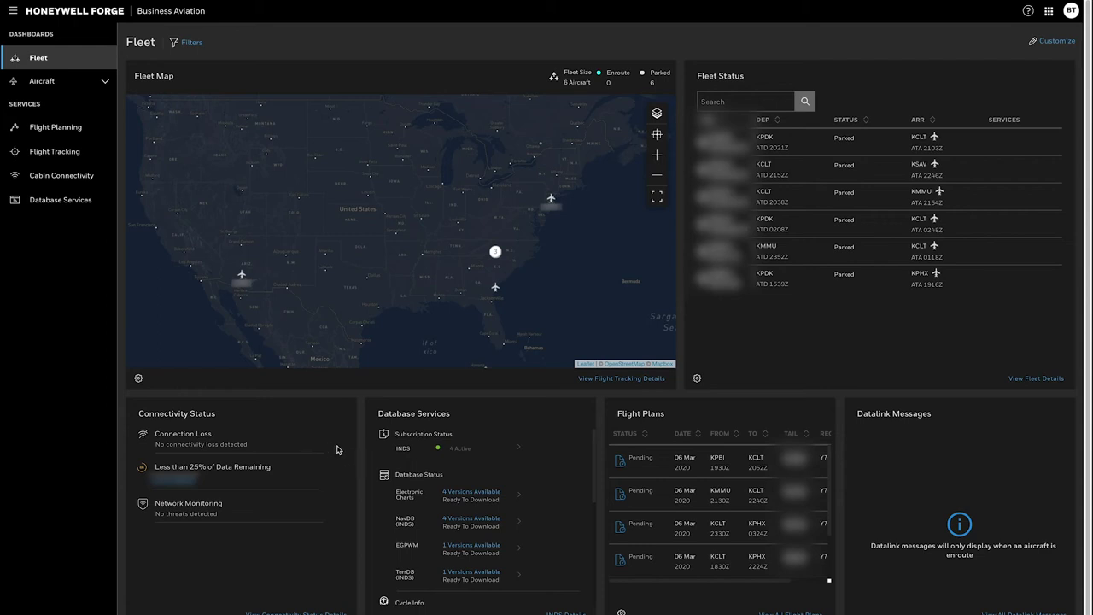
Review the cycle information in the Fleet dashboard's Database Services widget and the pending and filed entries in Flight Plans.
scroll(506, 479, "down", 5)
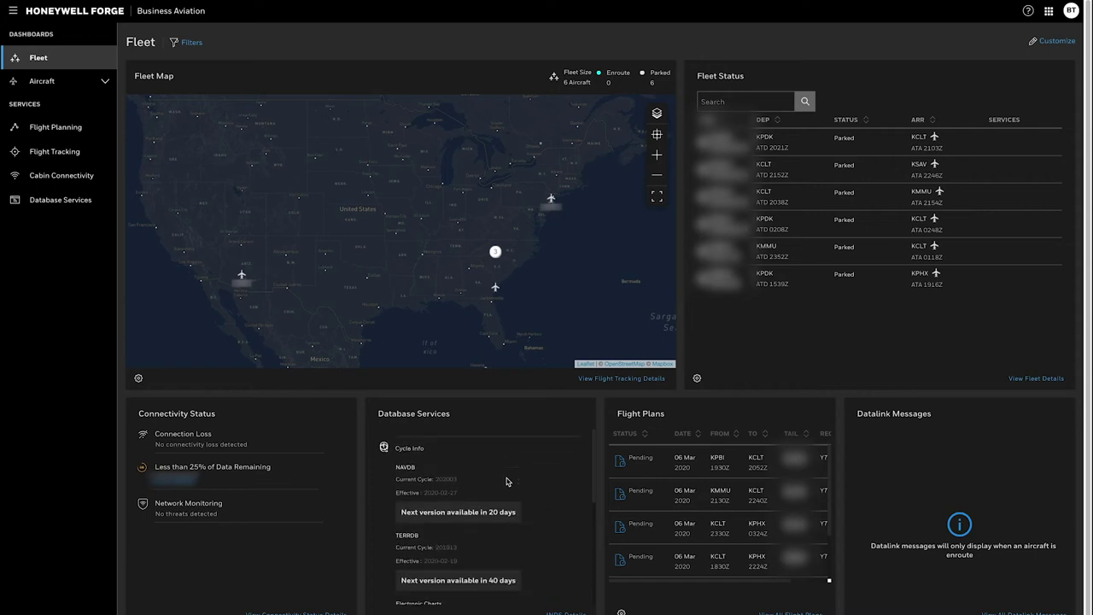
scroll(506, 481, "up", 2)
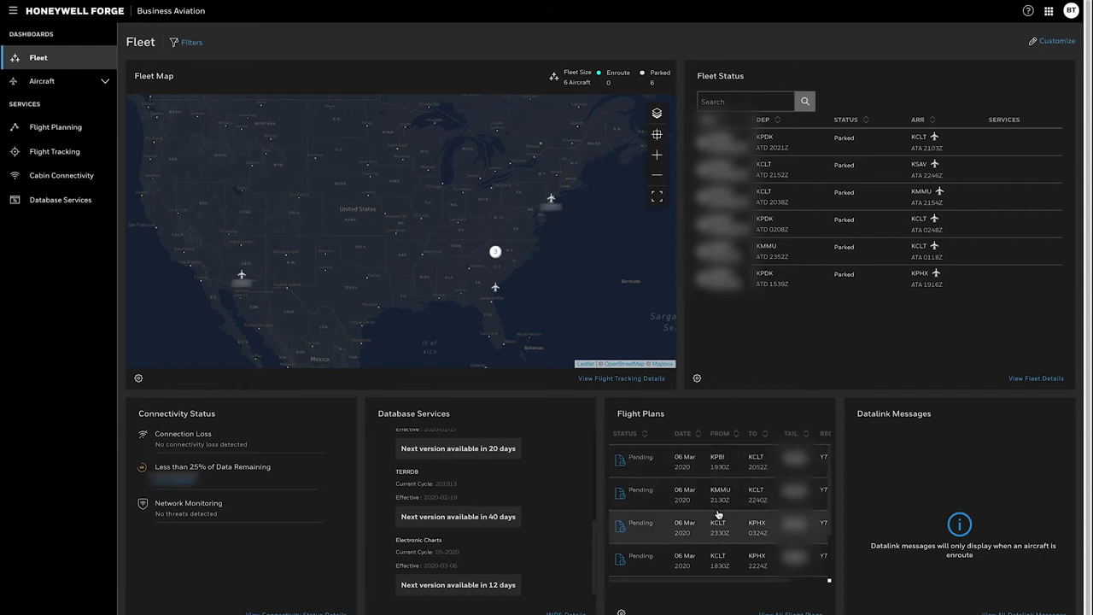
scroll(719, 514, "down", 2)
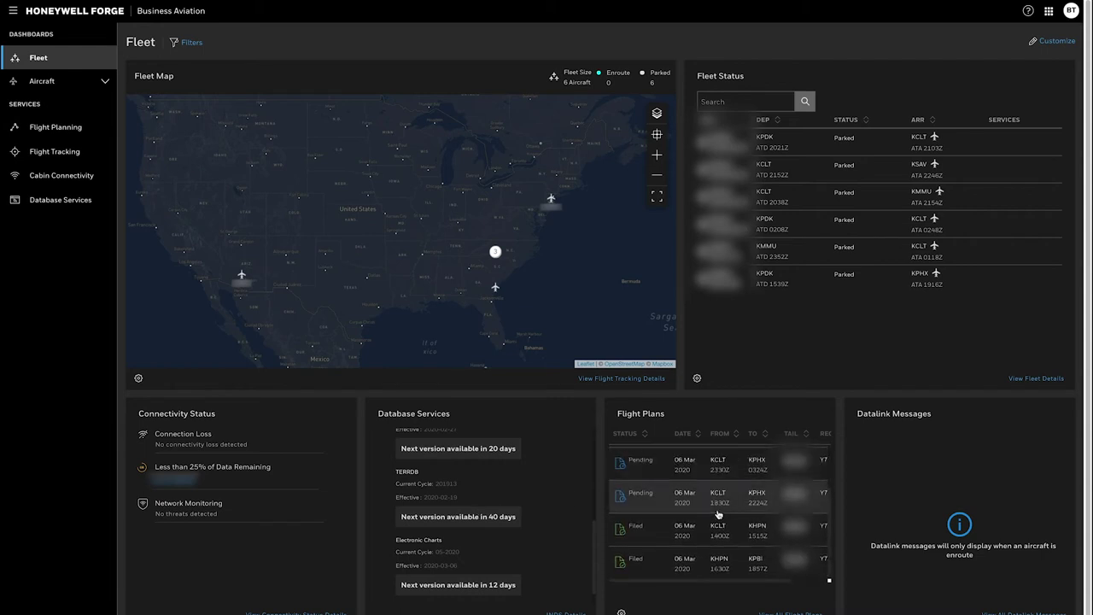
scroll(718, 513, "up", 2)
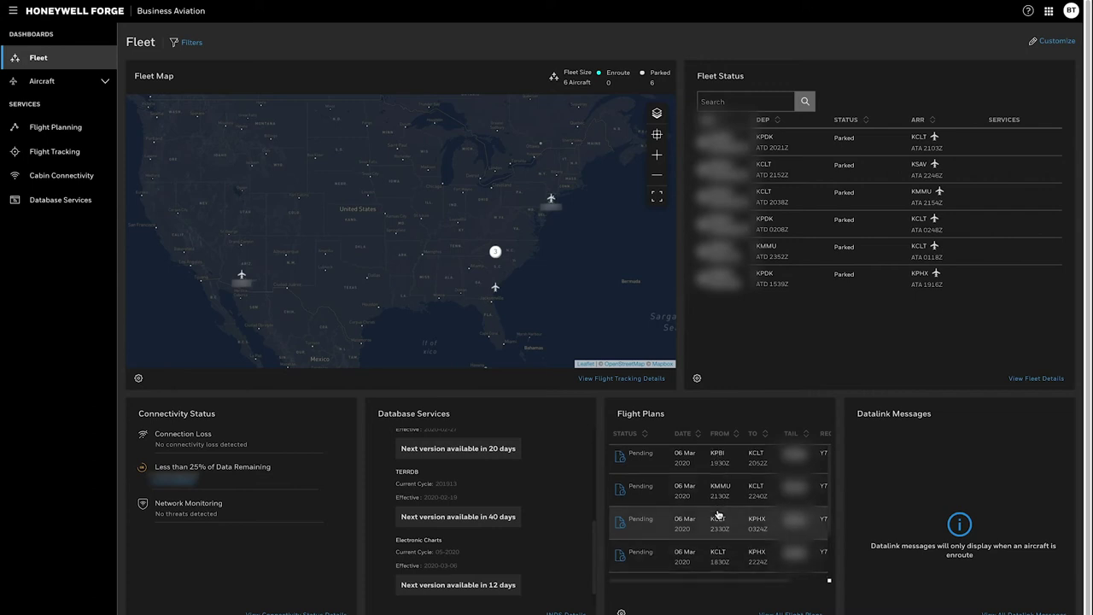
scroll(719, 514, "down", 2)
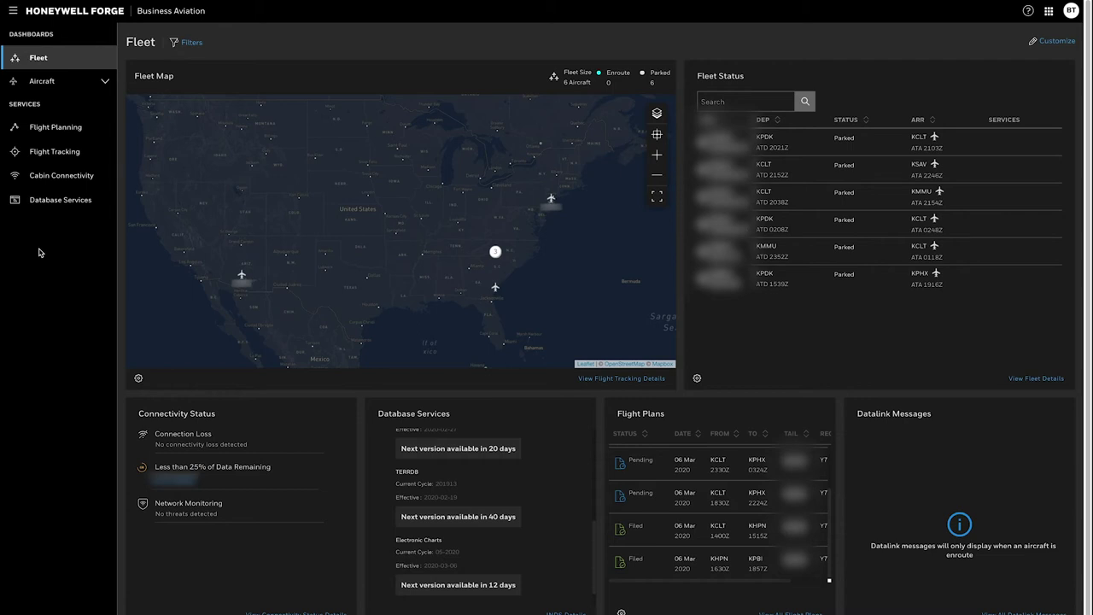
Collapse and re-expand the side navigation, and view the launcher's list of available services without opening any of them.
left_click(13, 14)
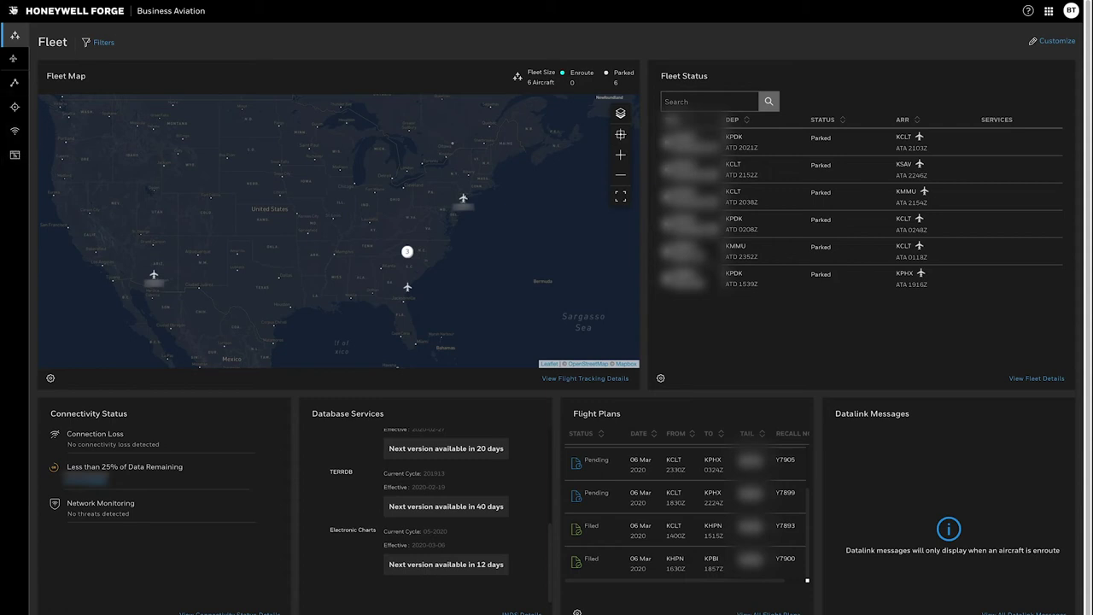
left_click(12, 10)
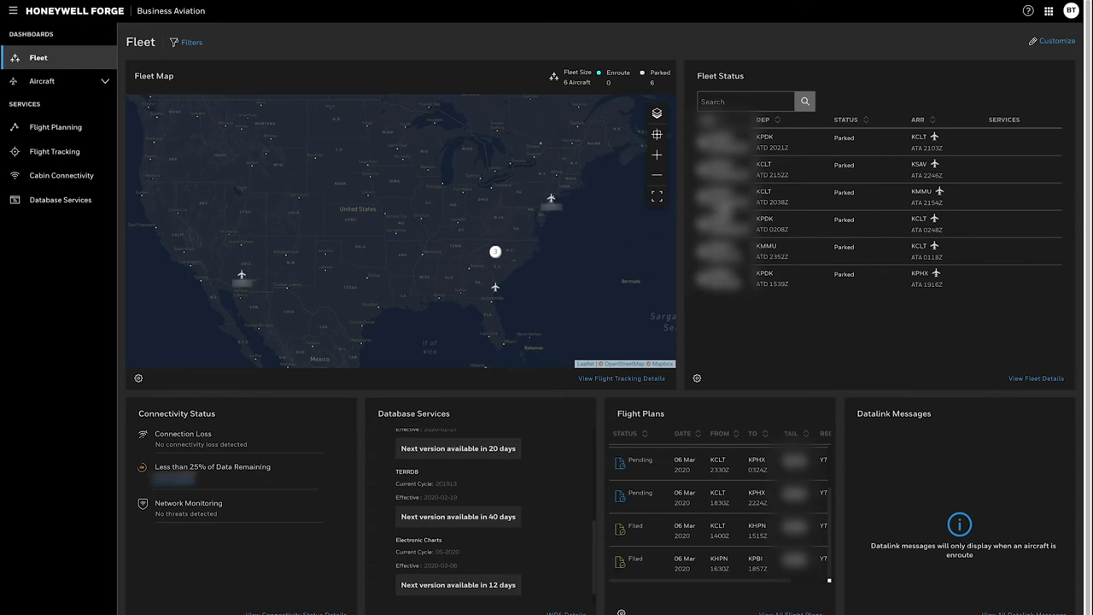
left_click(1049, 12)
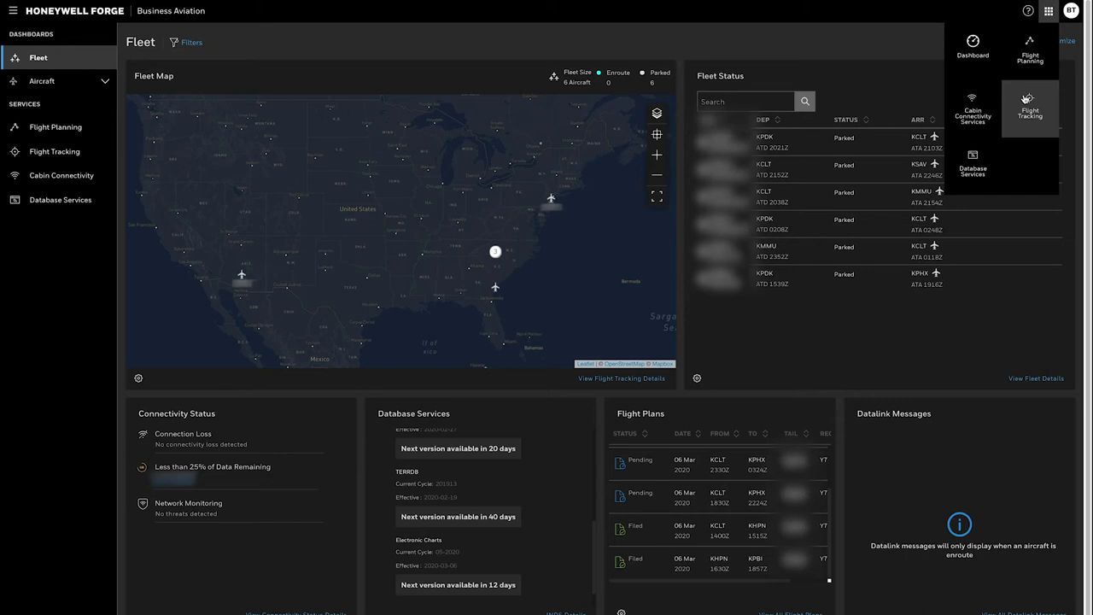
left_click(872, 43)
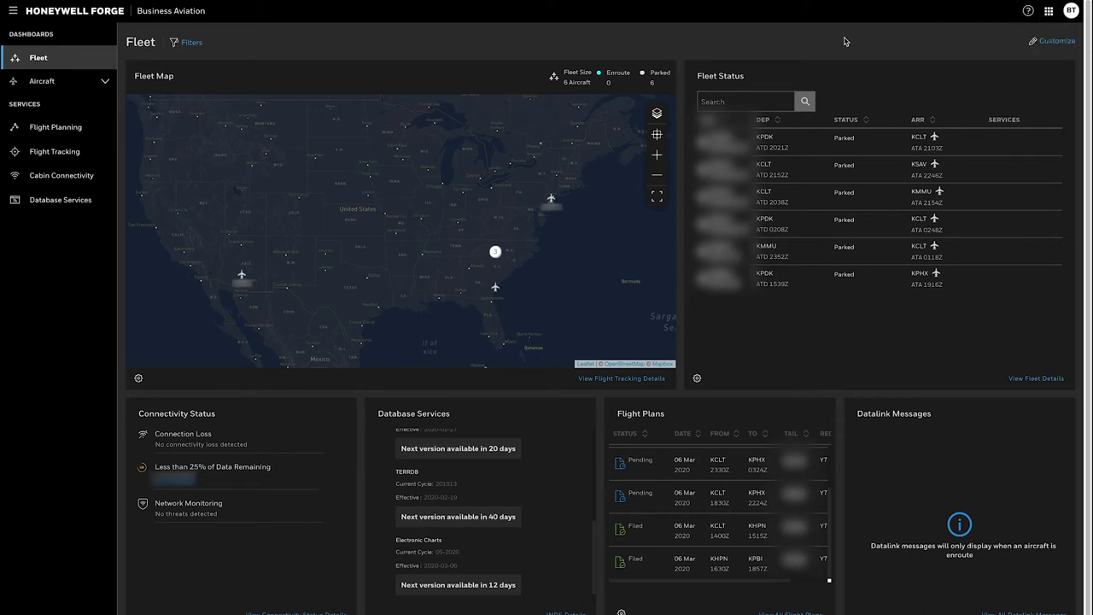
Try narrowing the Fleet Map widget and moving it out of the top row in the Fleet dashboard's customize mode.
left_click(1050, 46)
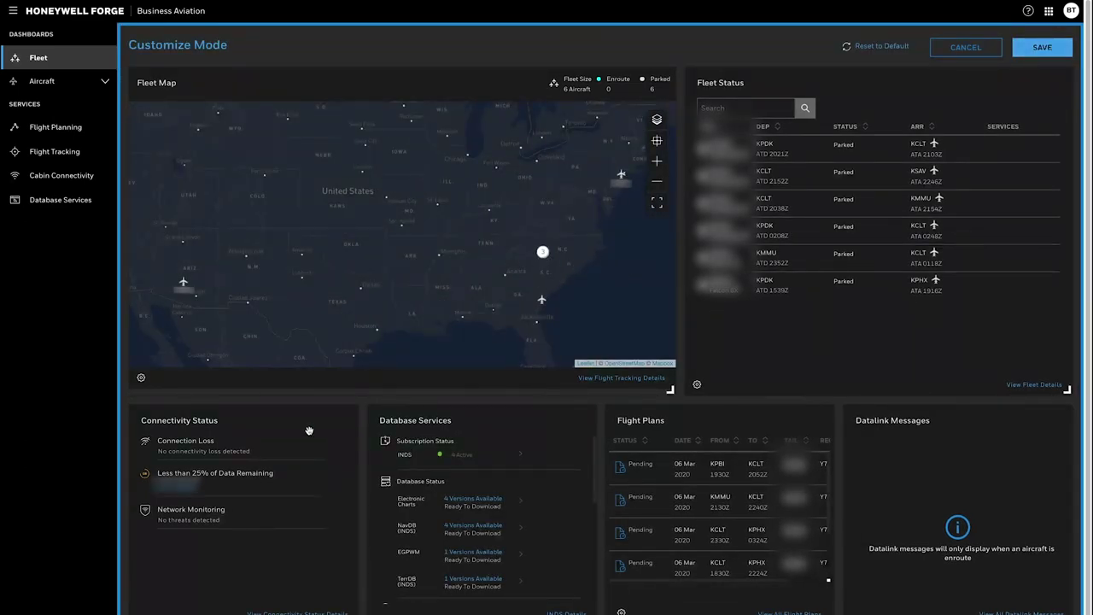
left_click_drag(561, 389, 499, 390)
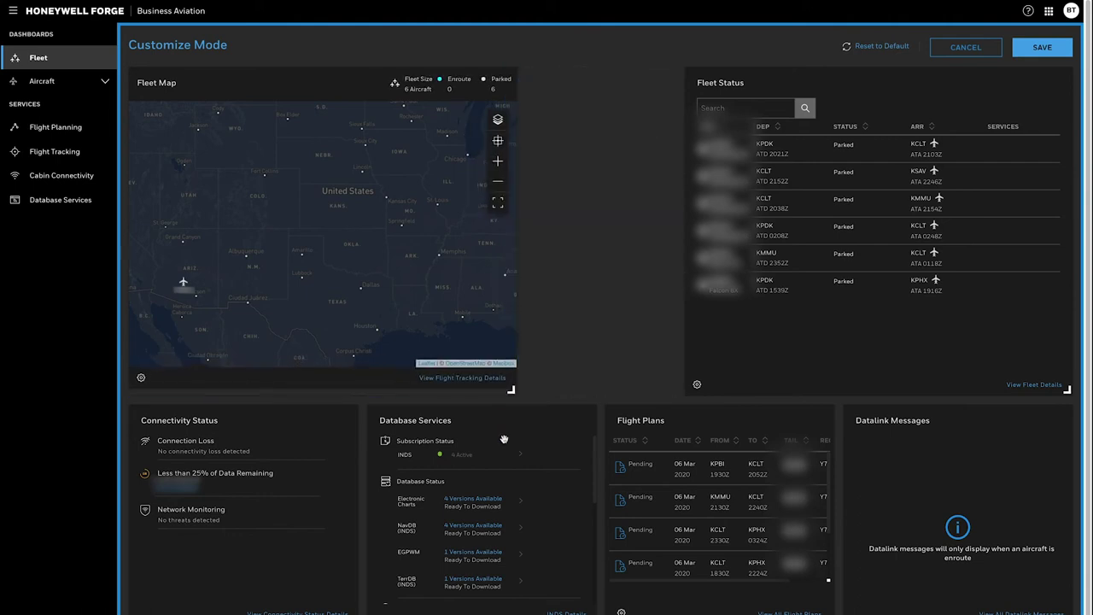
left_click_drag(504, 294, 788, 556)
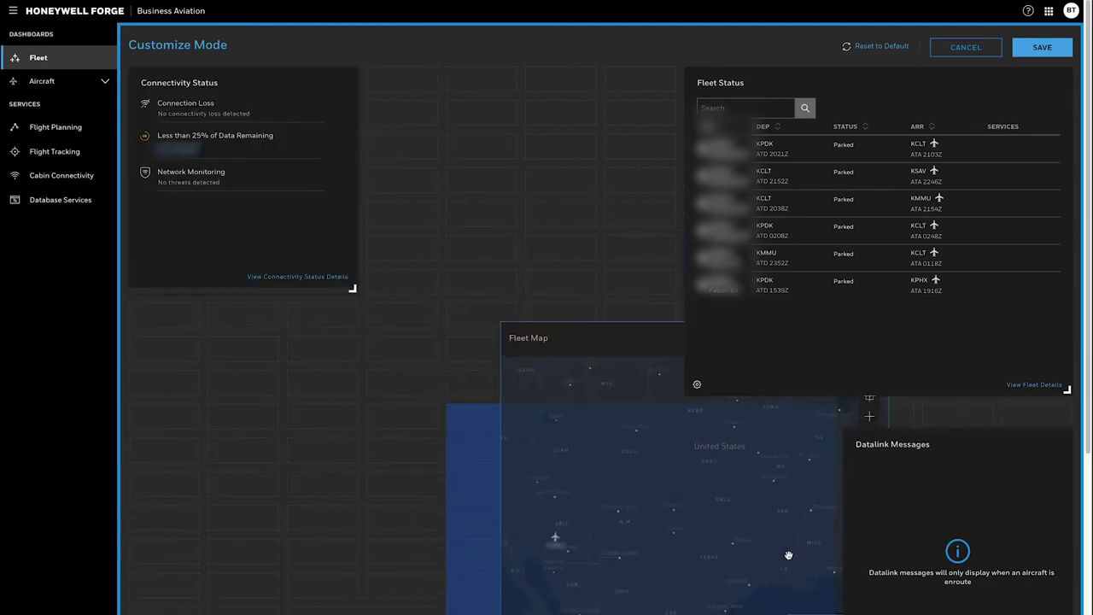
Try rearranging Fleet Status, Fleet Map and Database Services around the Connectivity Status widget, and discard the layout changes.
left_click_drag(803, 358, 547, 361)
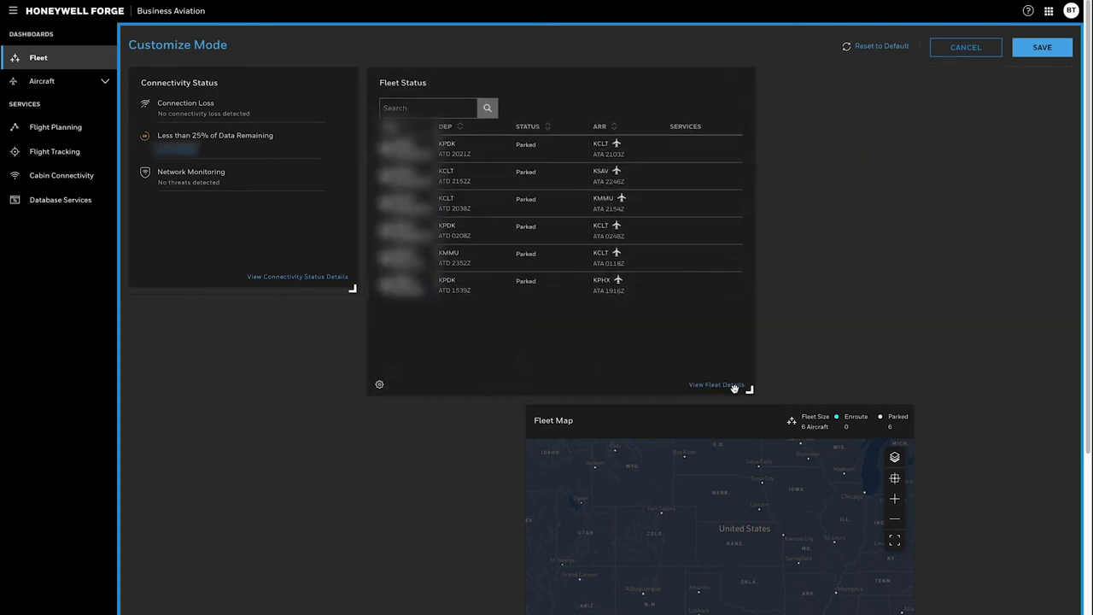
left_click_drag(646, 379, 598, 390)
left_click_drag(645, 442, 699, 86)
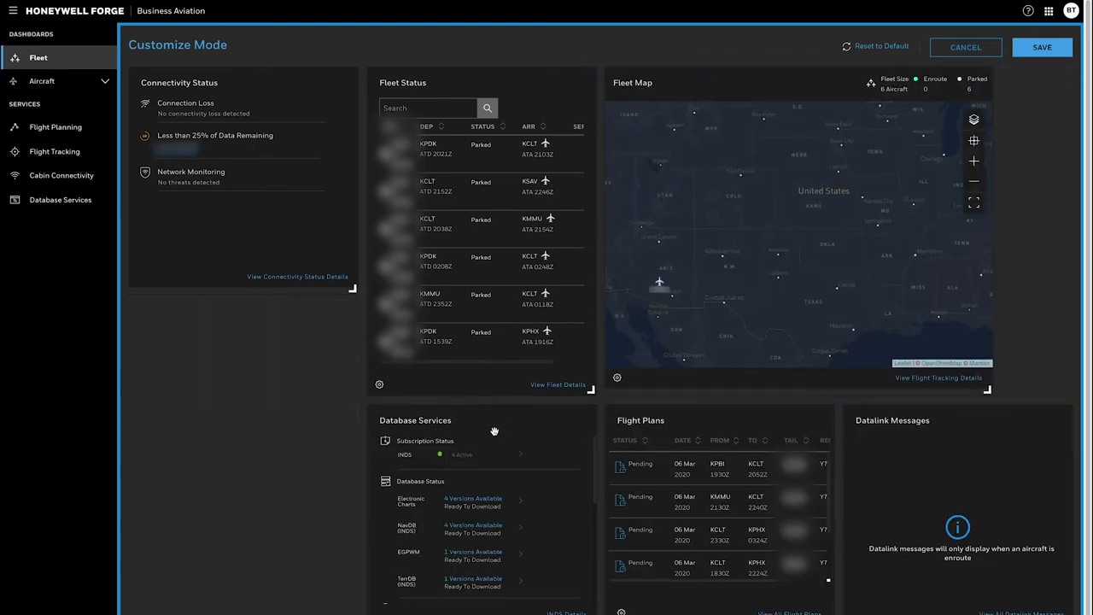
left_click_drag(484, 433, 243, 316)
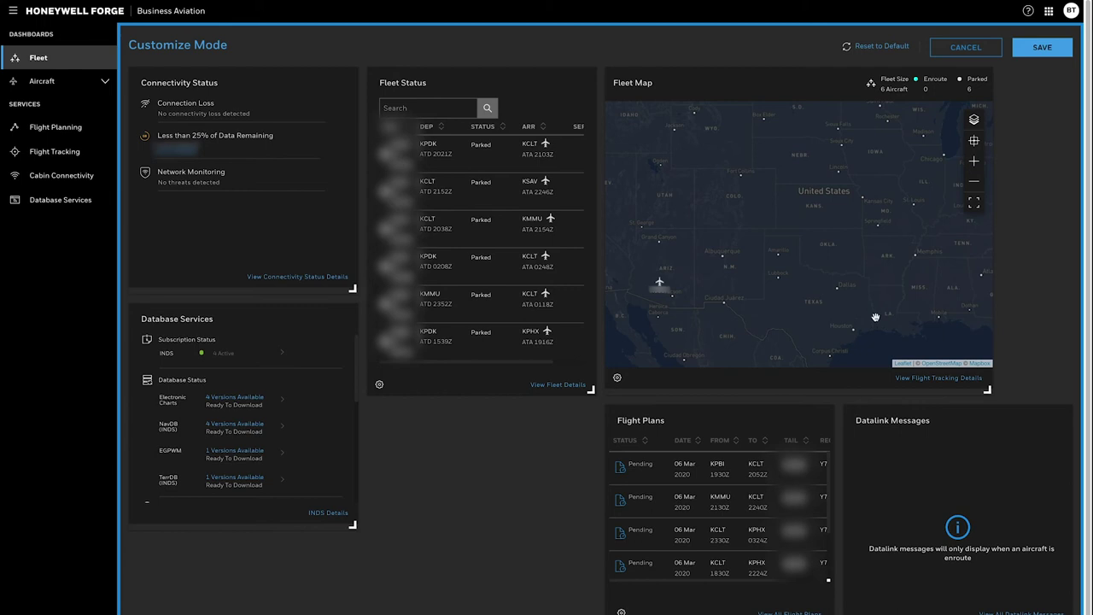
left_click(966, 48)
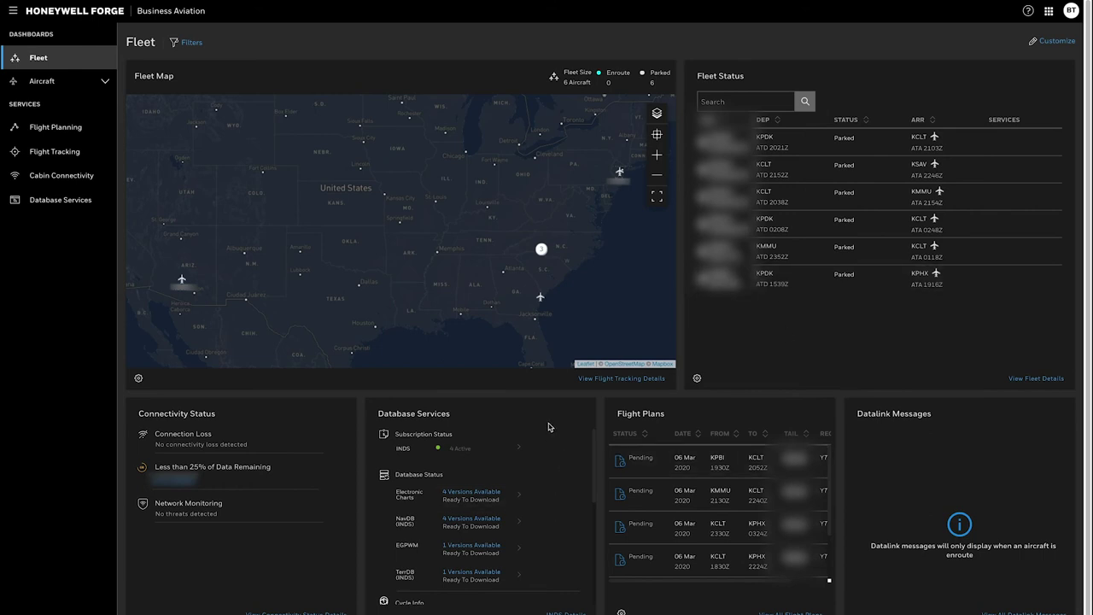
Examine the Database Services widget's cycle info for NAVDB, TERRDB and Electronic Charts, and its database versions ready to download.
scroll(546, 500, "down", 5)
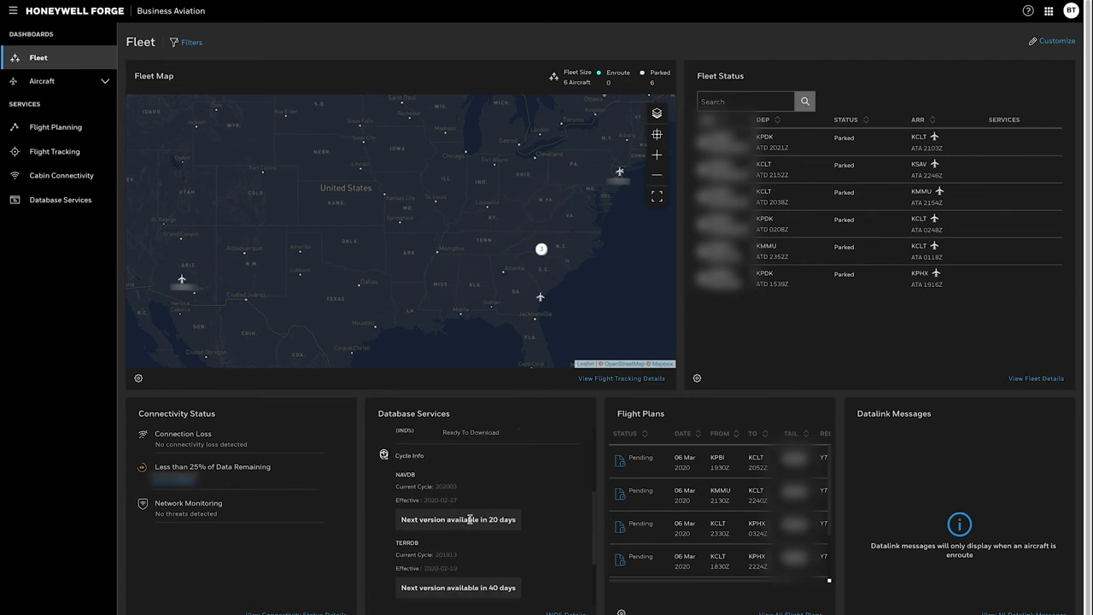
scroll(504, 518, "down", 1)
scroll(504, 518, "up", 1)
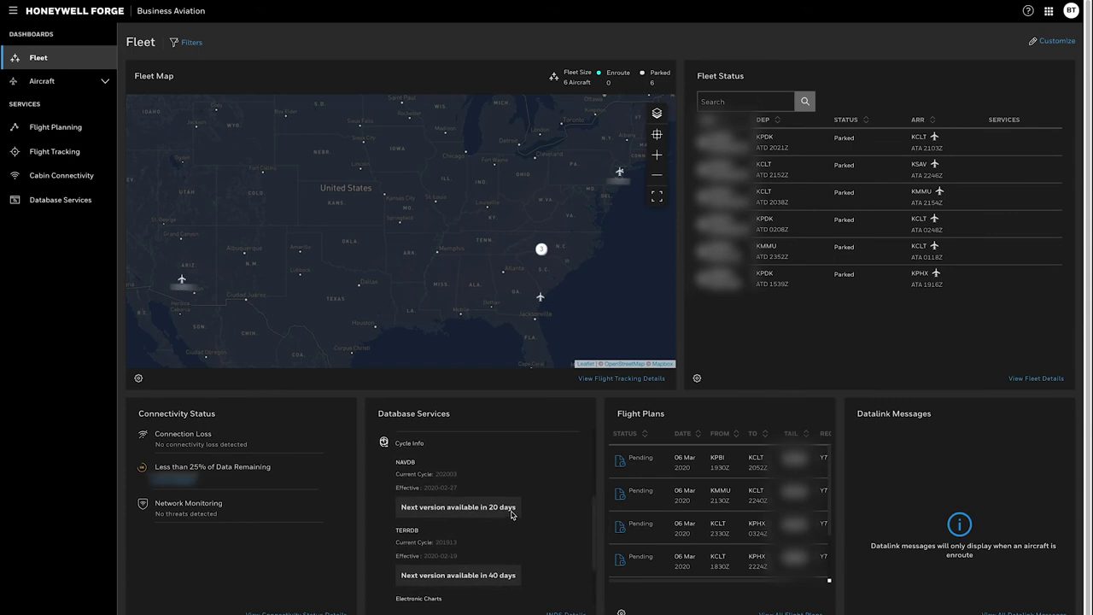
scroll(513, 515, "down", 2)
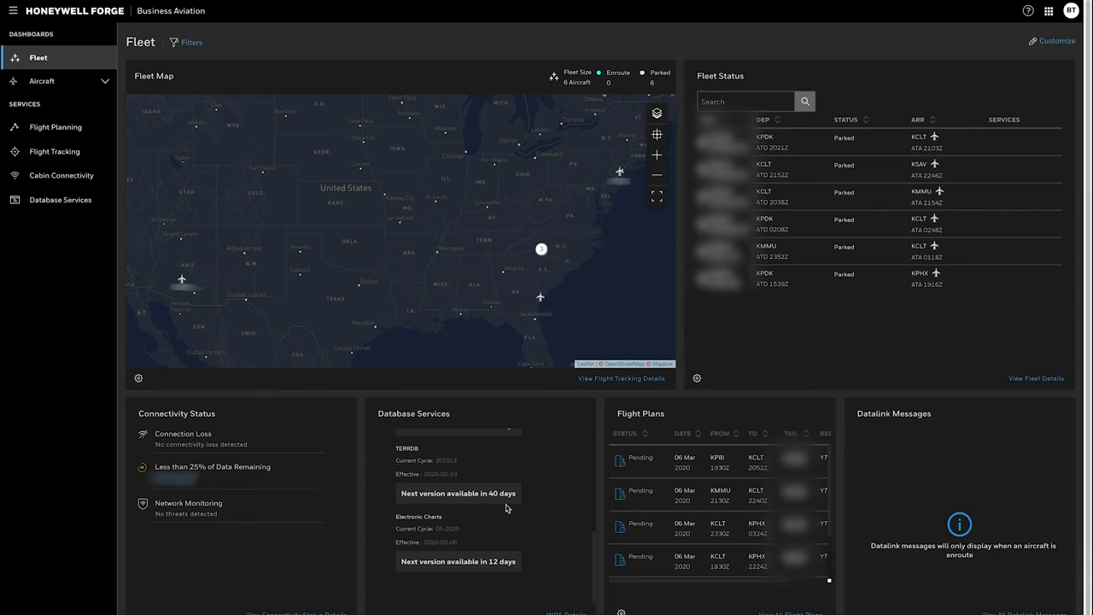
scroll(505, 560, "up", 2)
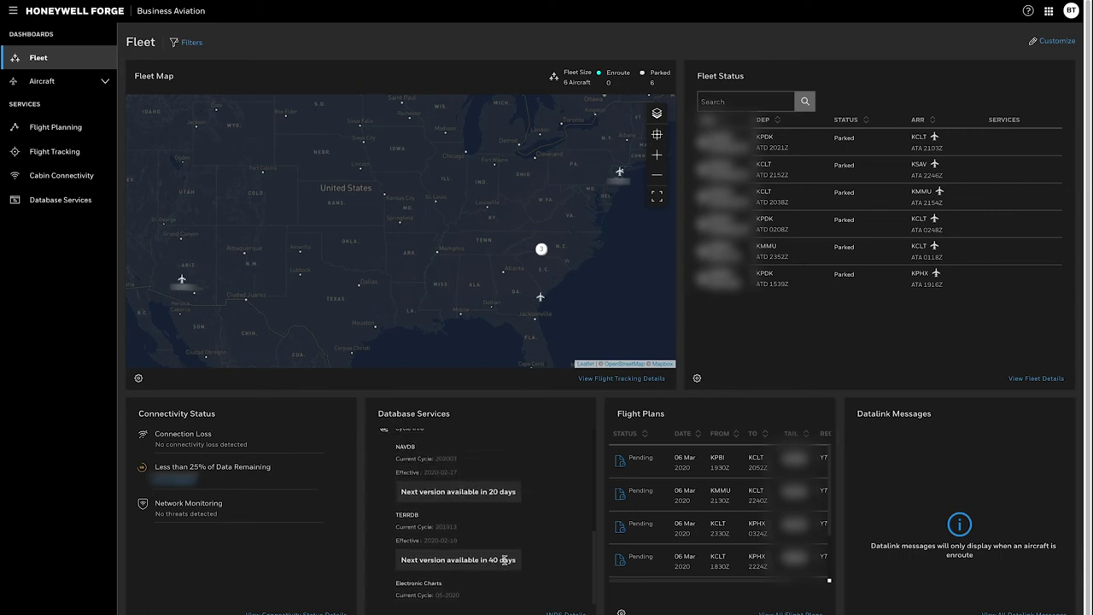
scroll(505, 561, "up", 3)
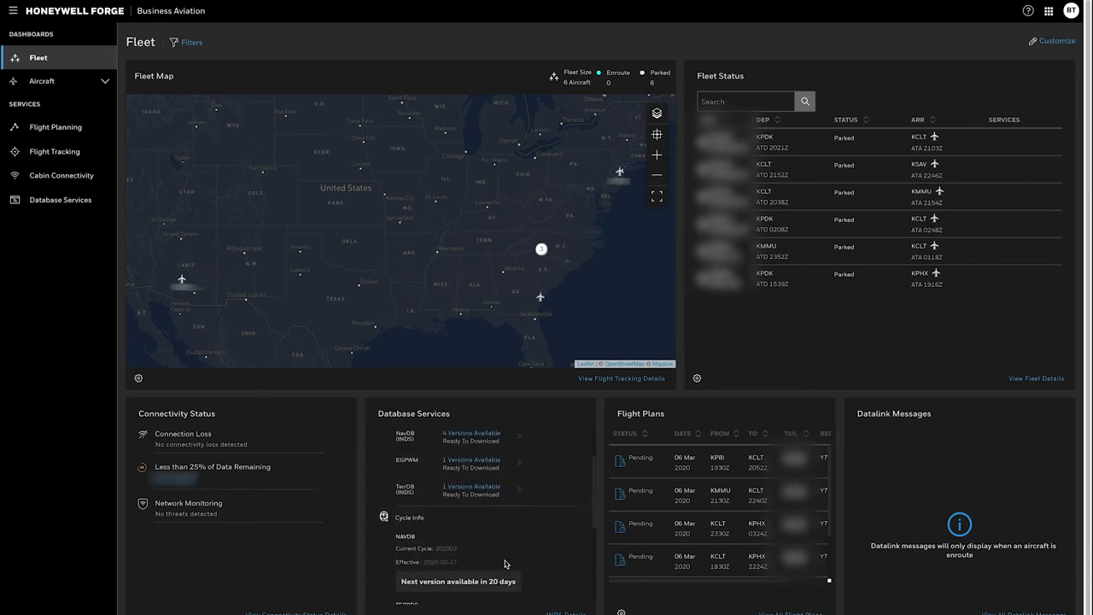
scroll(505, 564, "down", 1)
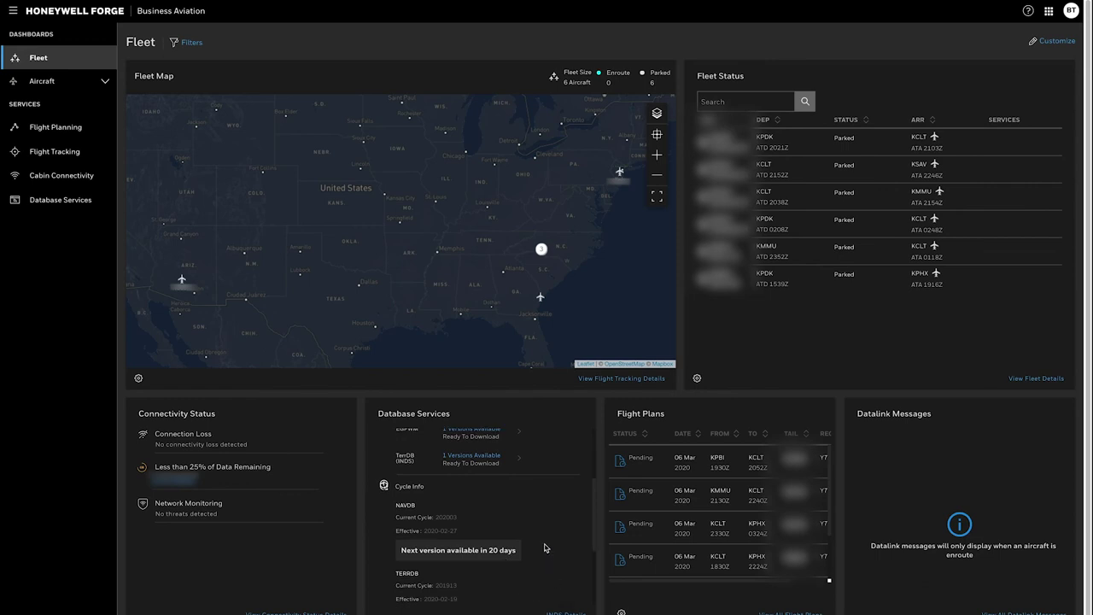
scroll(545, 547, "up", 2)
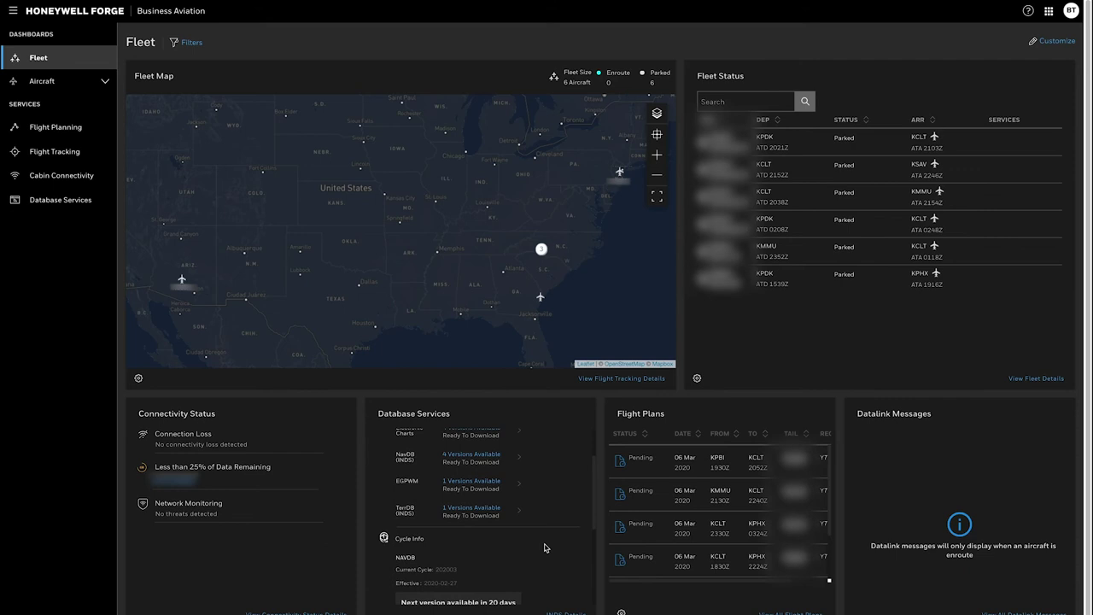
scroll(540, 480, "up", 3)
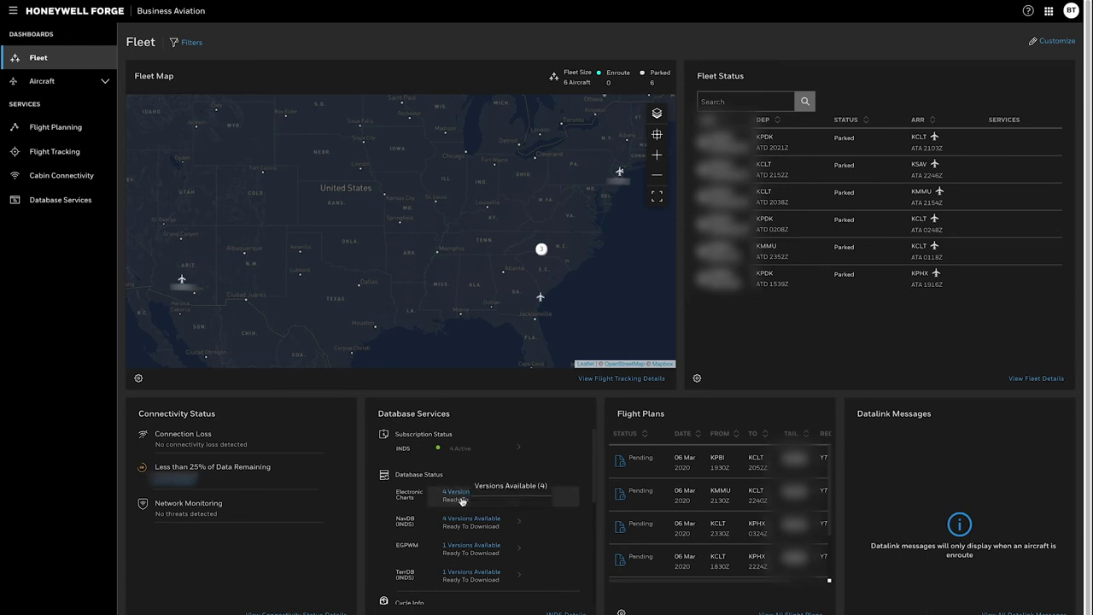
mouse_move(479, 520)
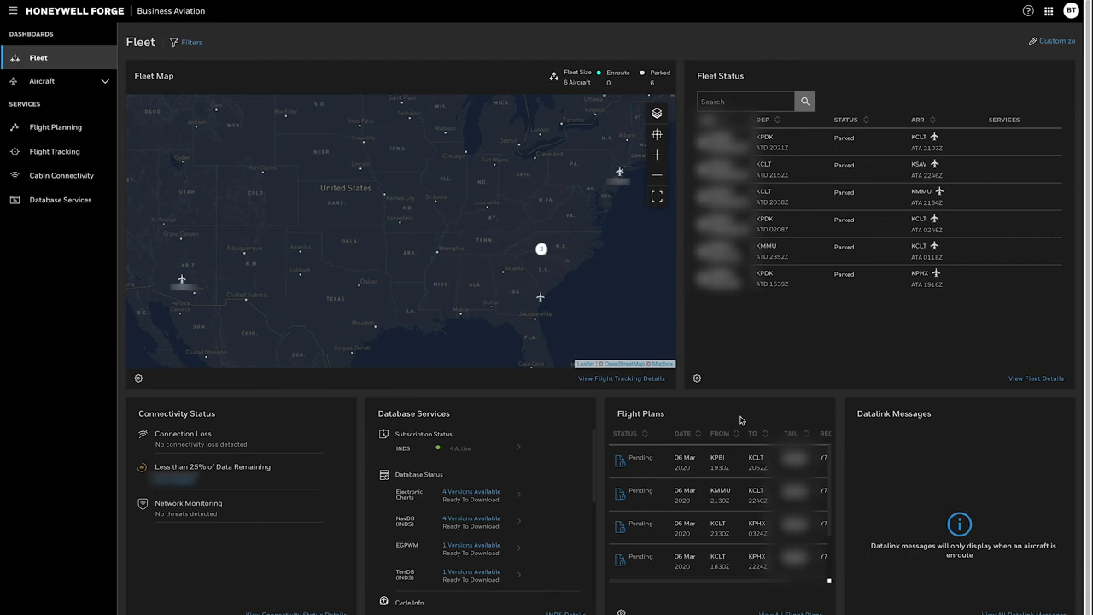
Go through the Flight Plans widget's list and compare the status and route of each plan.
scroll(705, 472, "down", 1)
scroll(705, 472, "down", 3)
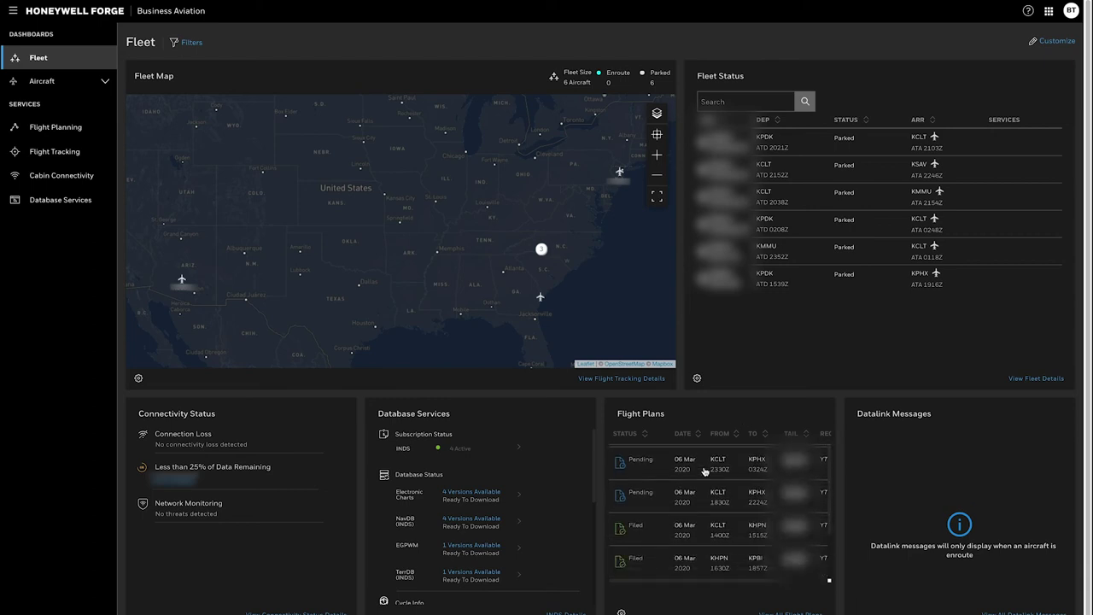
scroll(705, 472, "up", 3)
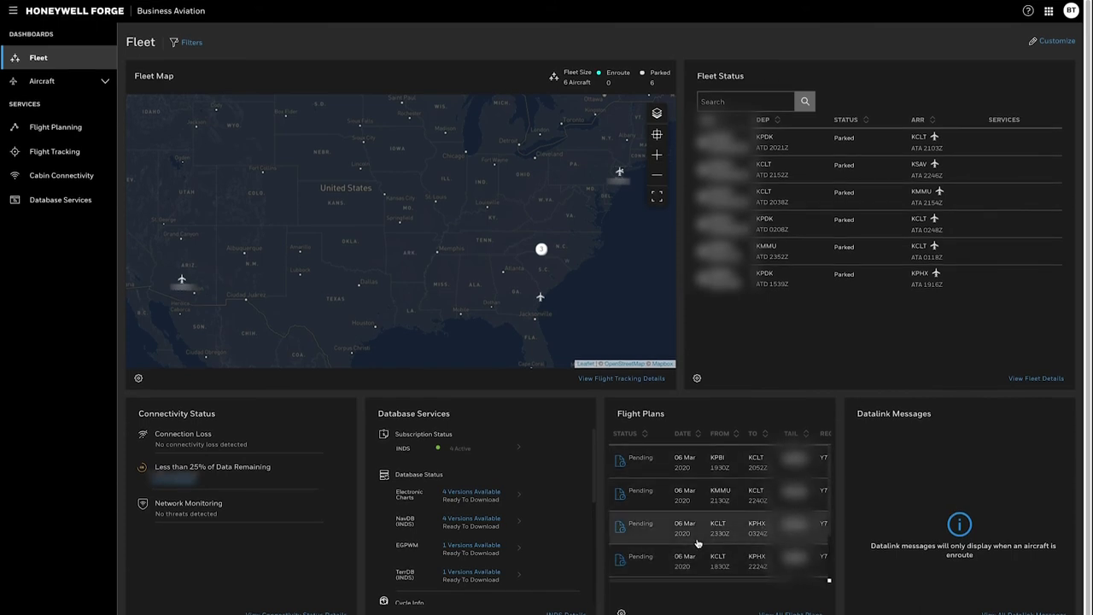
scroll(699, 544, "down", 1)
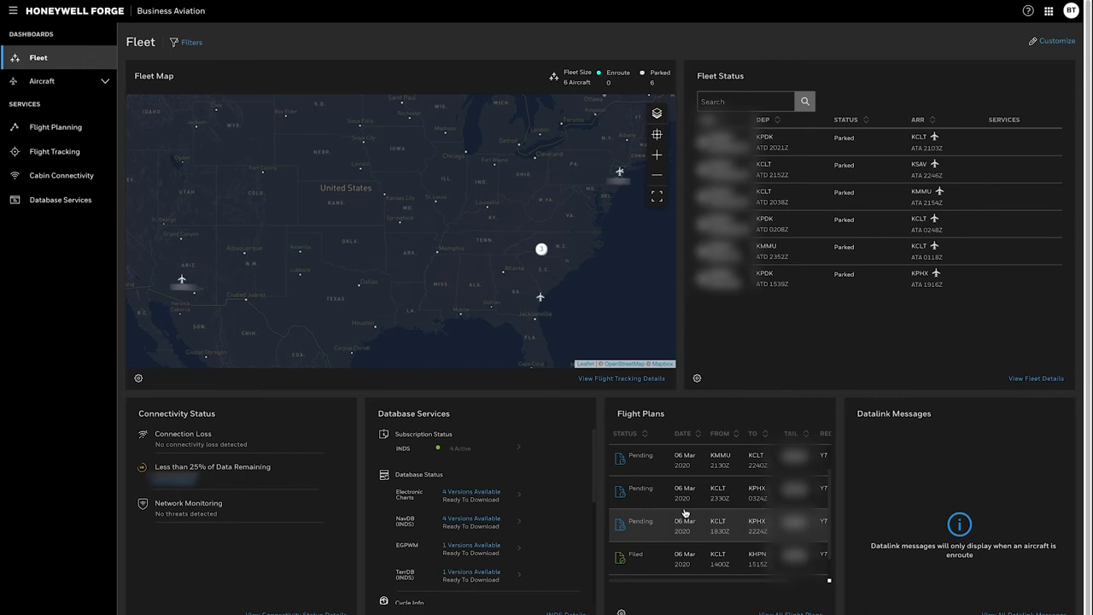
scroll(686, 513, "down", 1)
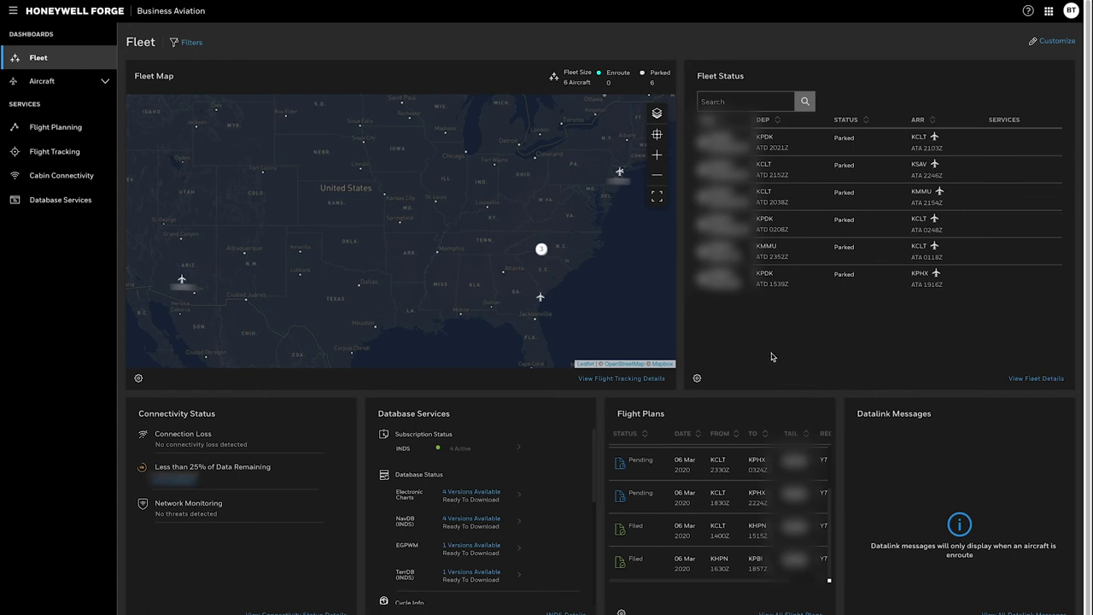
Show the Aircraft Options for the parked aircraft on the southeastern coast, and open the third listed aircraft's dashboard.
left_click(542, 299)
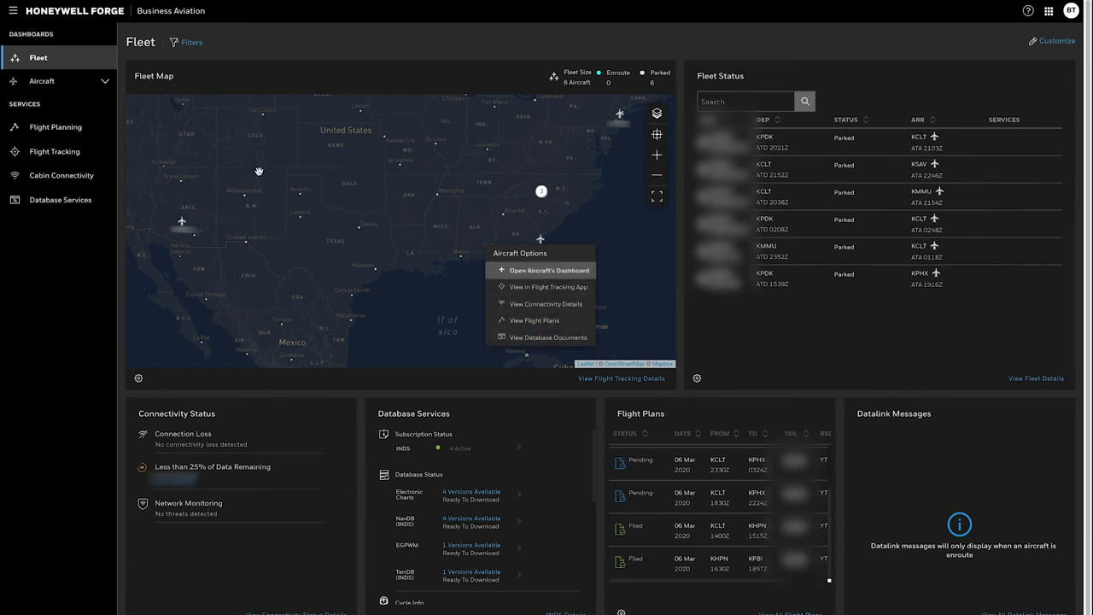
left_click(103, 82)
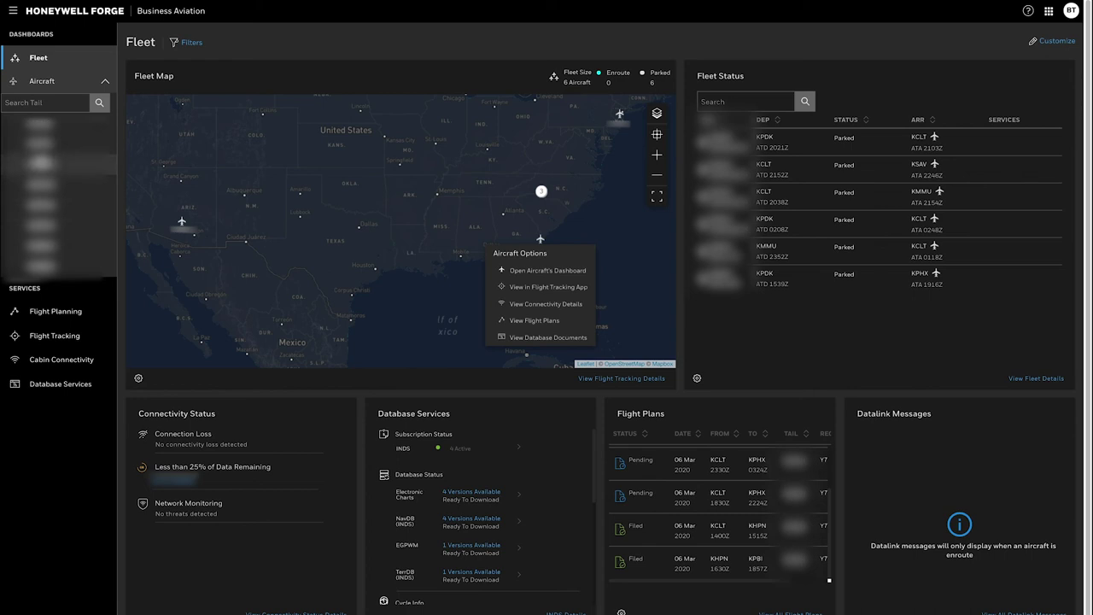
left_click(41, 162)
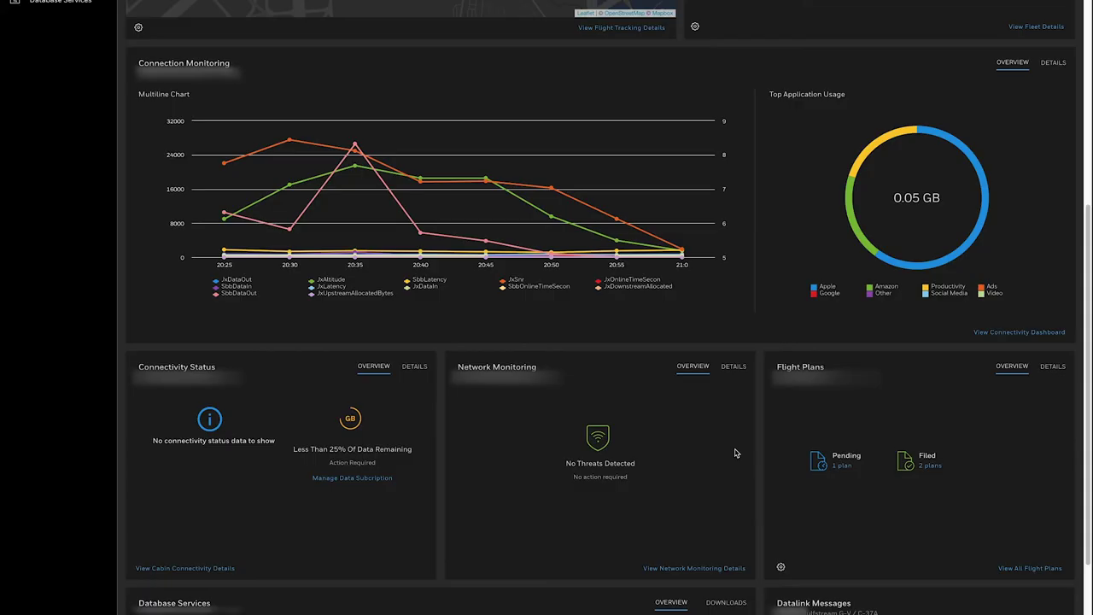
Show the Connectivity Status details on the aircraft's dashboard and check its JX-1 Total Plan Usage.
scroll(737, 450, "down", 1)
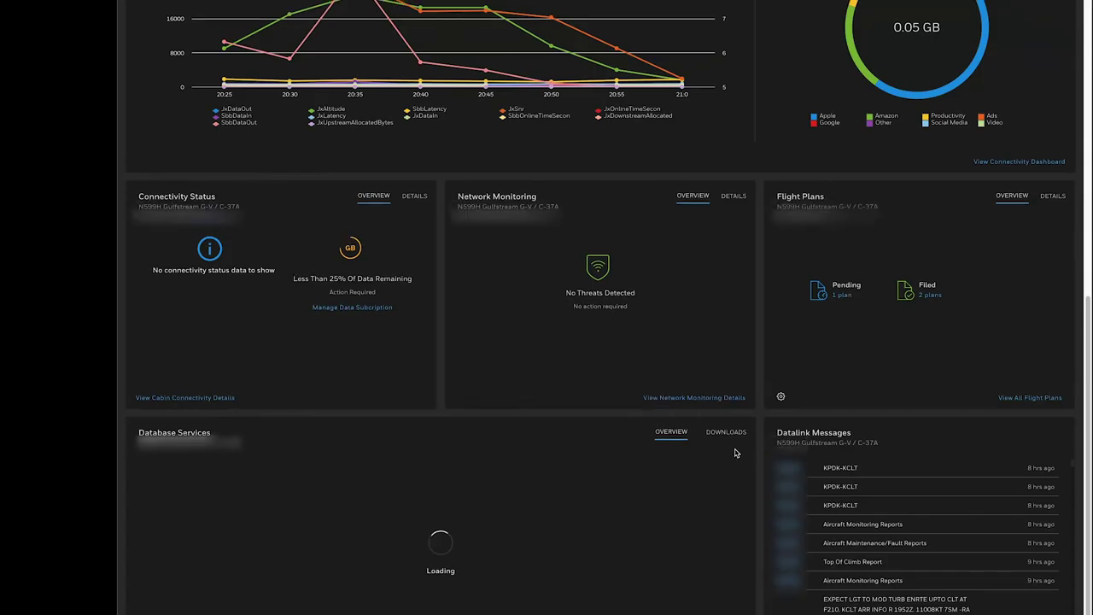
scroll(735, 451, "up", 1)
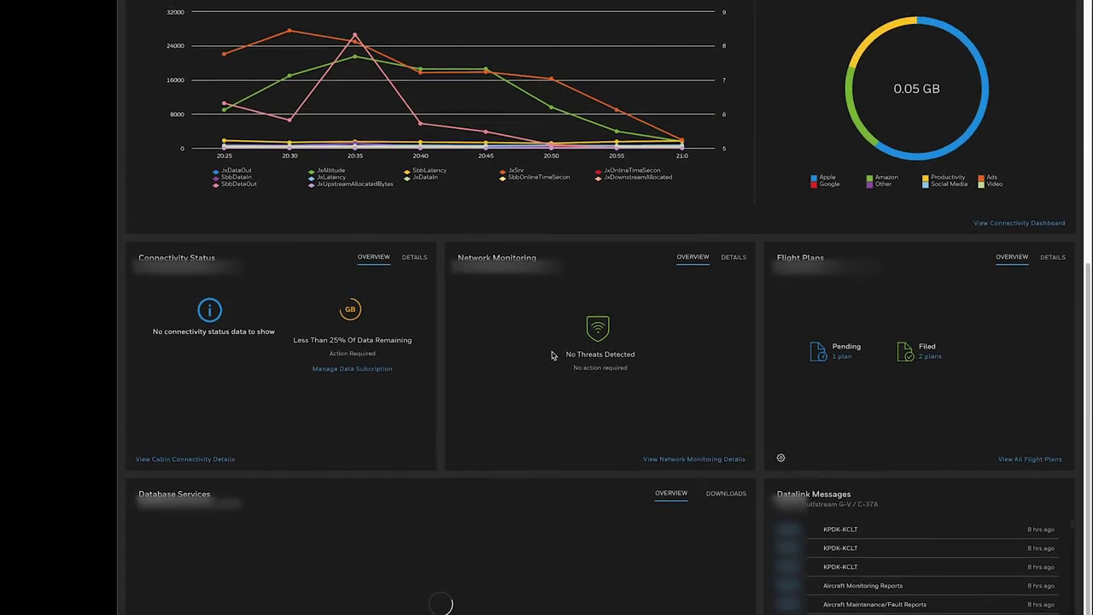
left_click(409, 263)
scroll(221, 411, "down", 1)
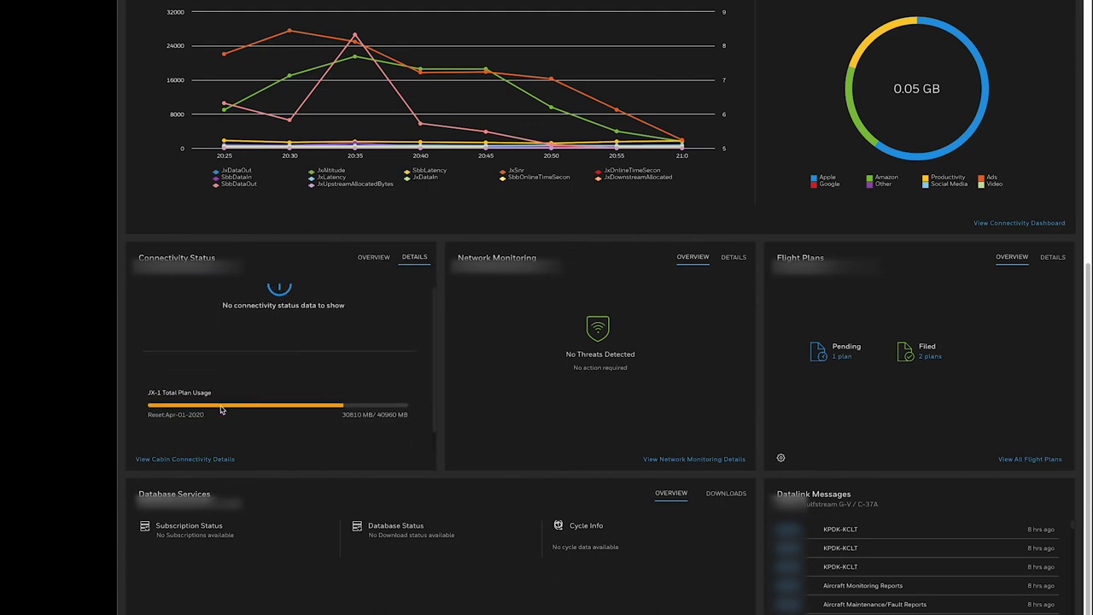
Show the details of the Network Monitoring and Flight Plans widgets on the aircraft's dashboard.
scroll(220, 411, "up", 1)
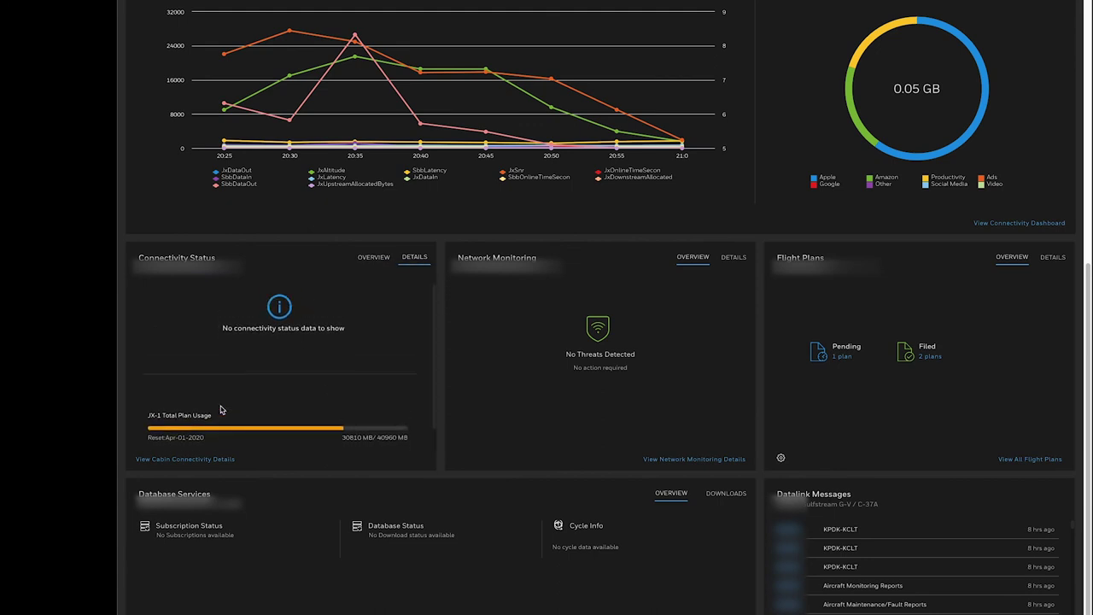
left_click(734, 258)
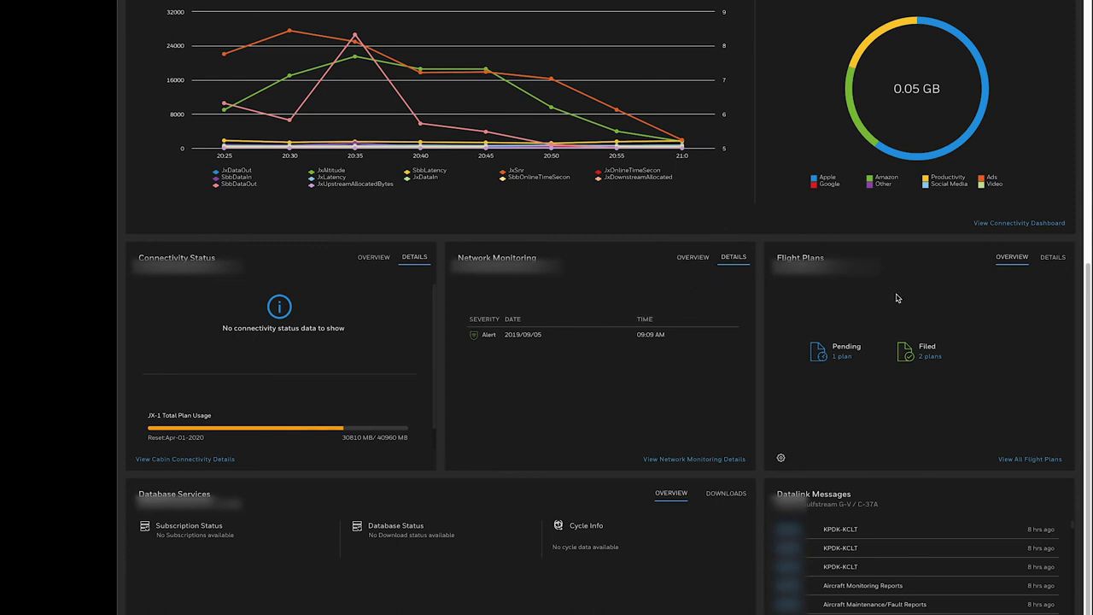
left_click(1053, 257)
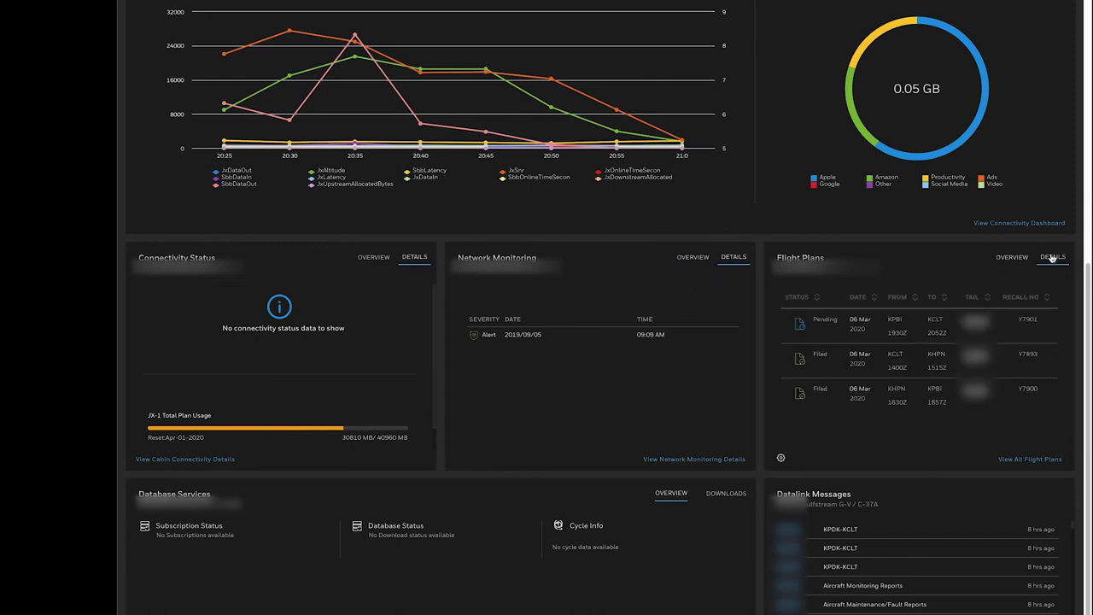
left_click(1003, 257)
left_click(1053, 257)
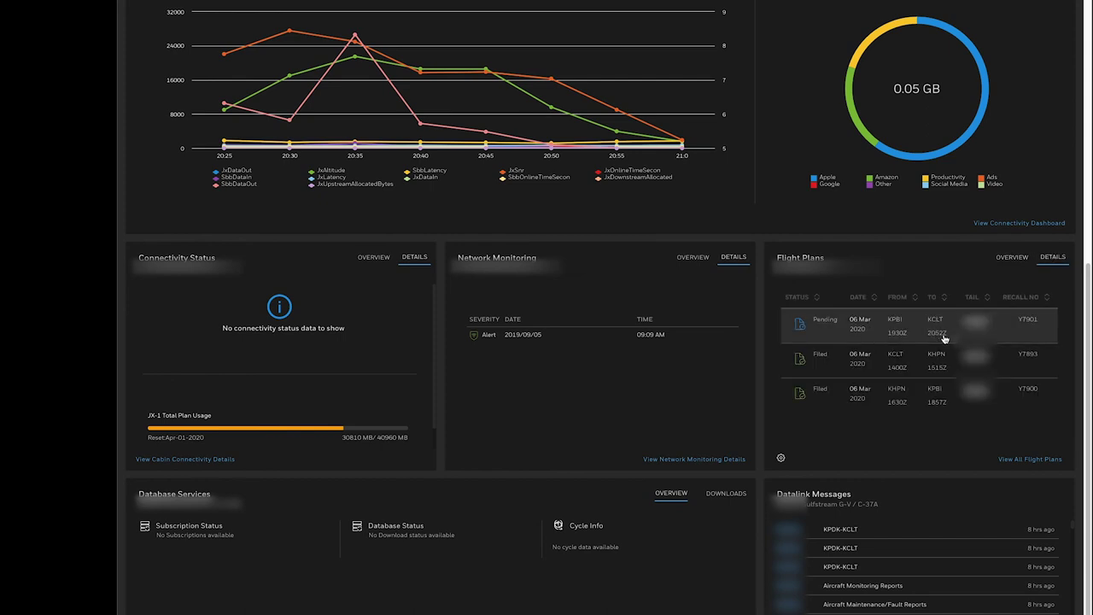
Show the aircraft's available database downloads in the Database Services widget.
scroll(863, 355, "down", 2)
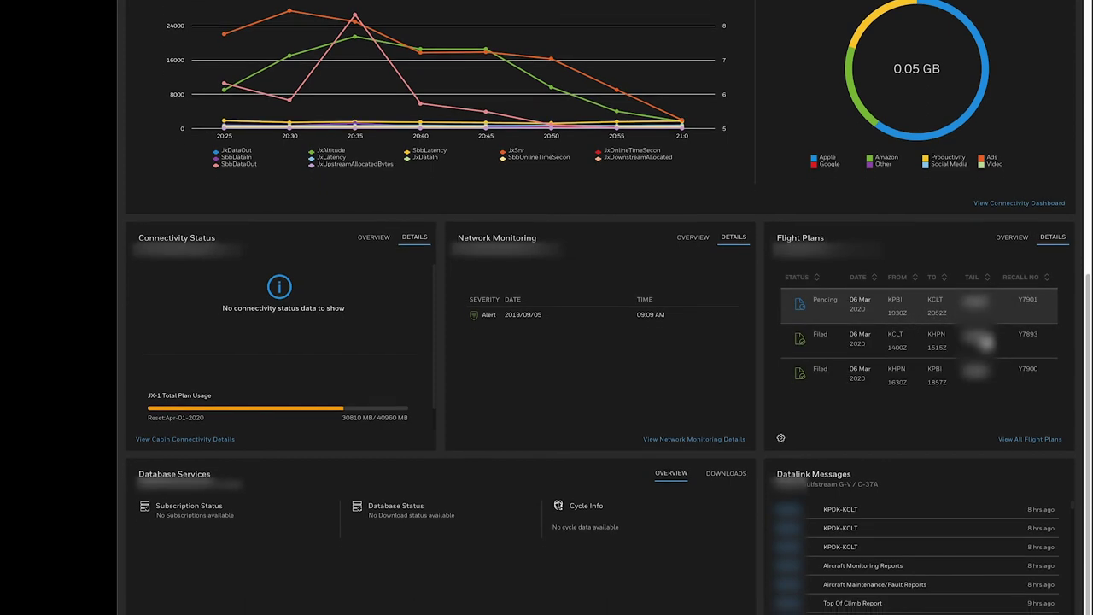
scroll(683, 401, "down", 1)
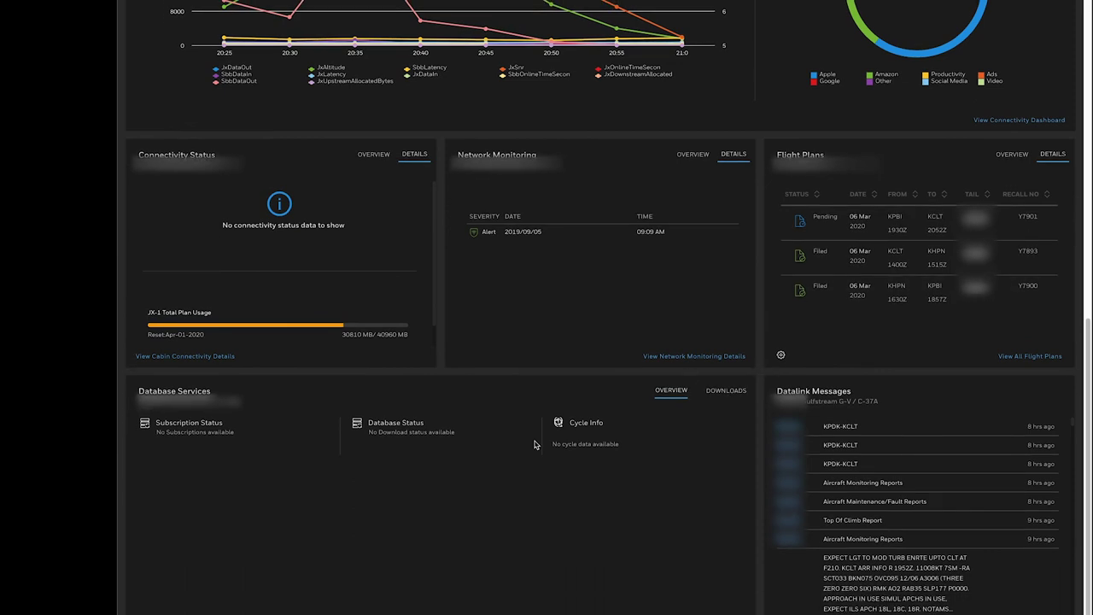
left_click(723, 395)
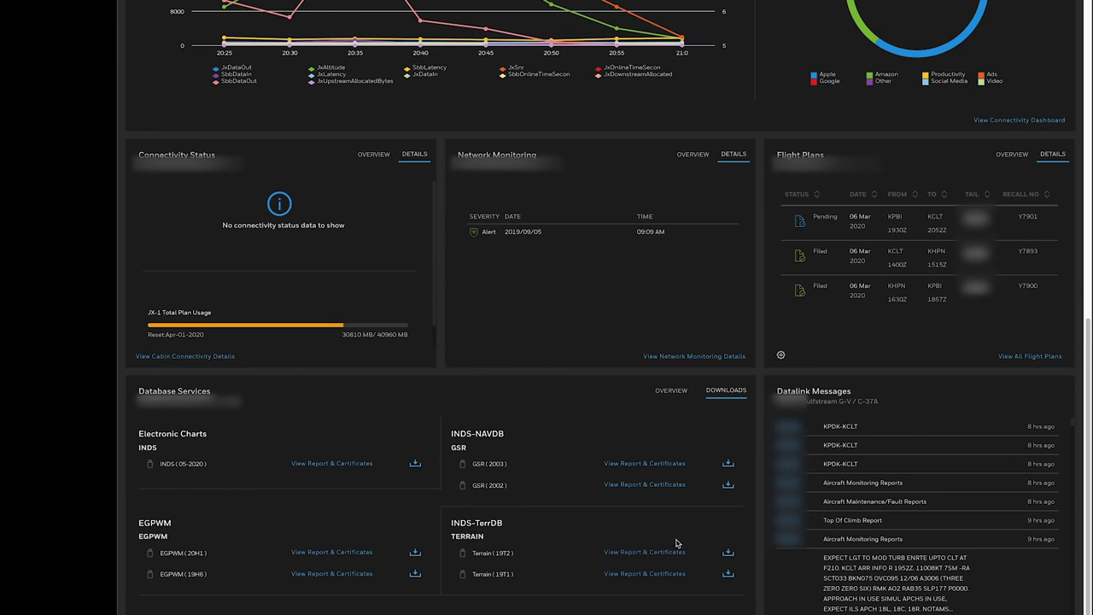
Read through the aircraft's Datalink Messages and return to the start of the message list.
scroll(908, 452, "up", 1)
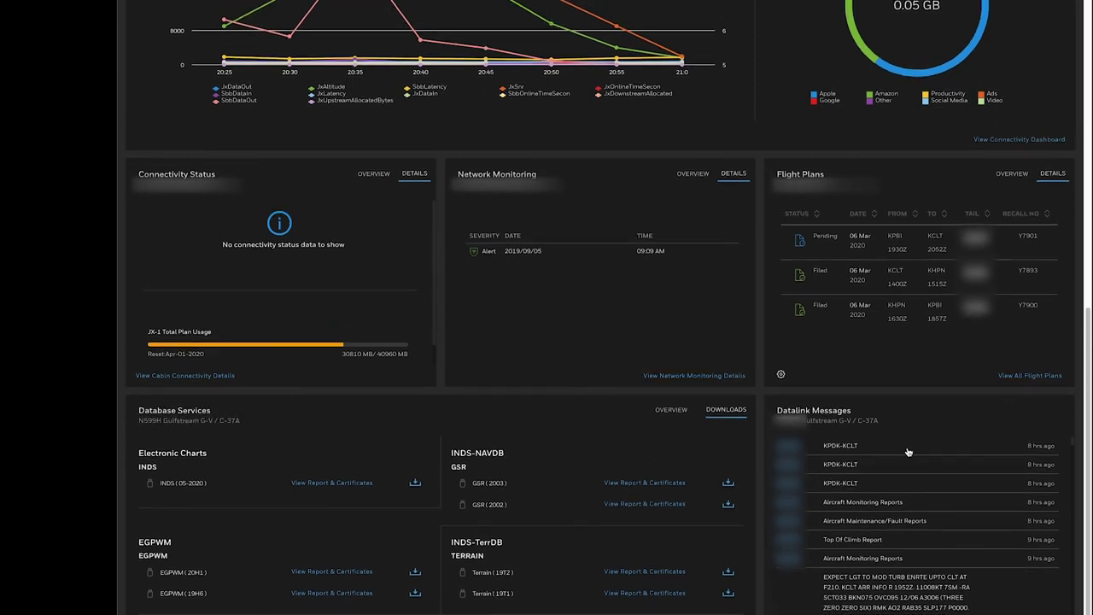
scroll(908, 452, "down", 3)
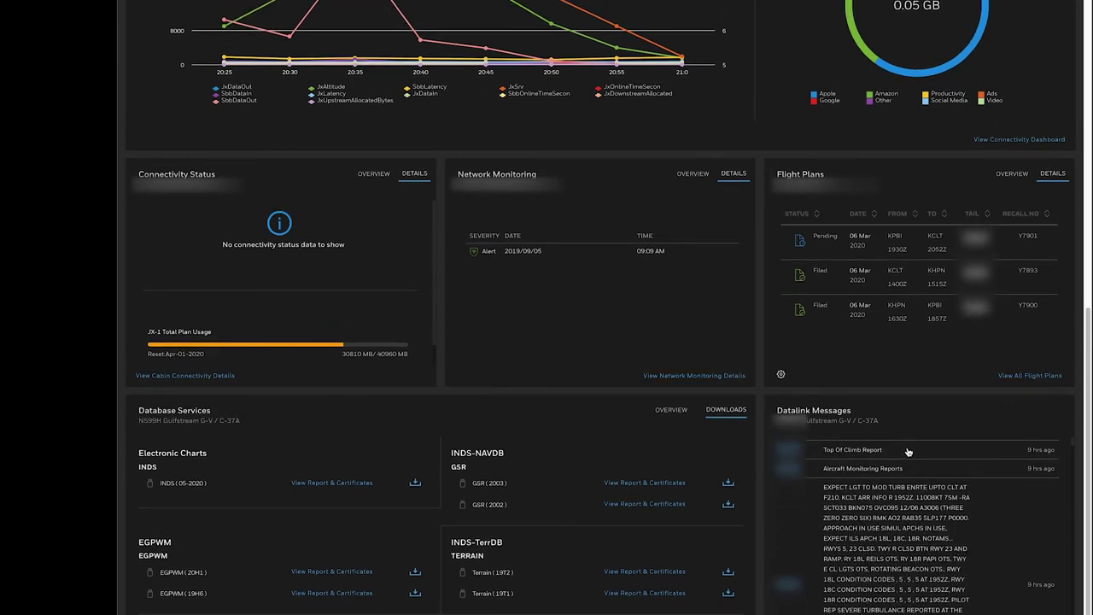
scroll(908, 452, "down", 4)
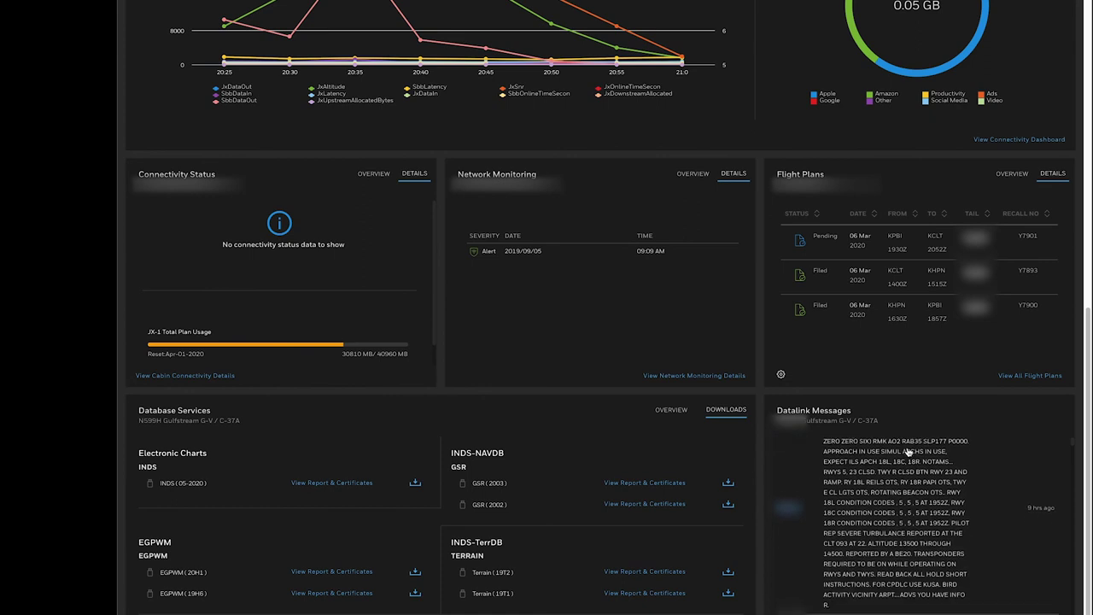
scroll(908, 452, "down", 2)
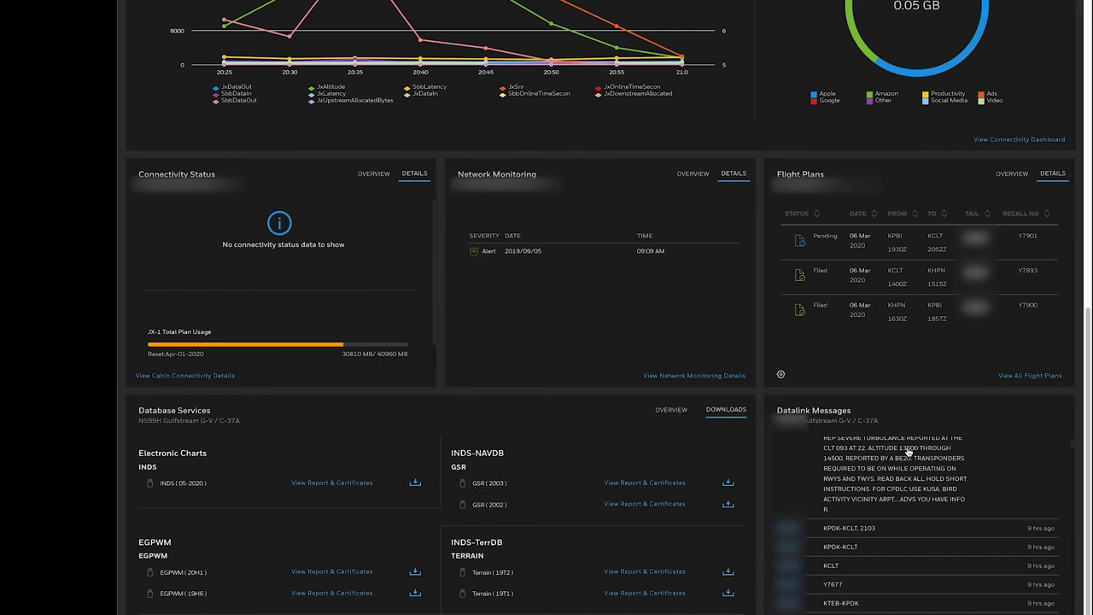
scroll(908, 452, "down", 3)
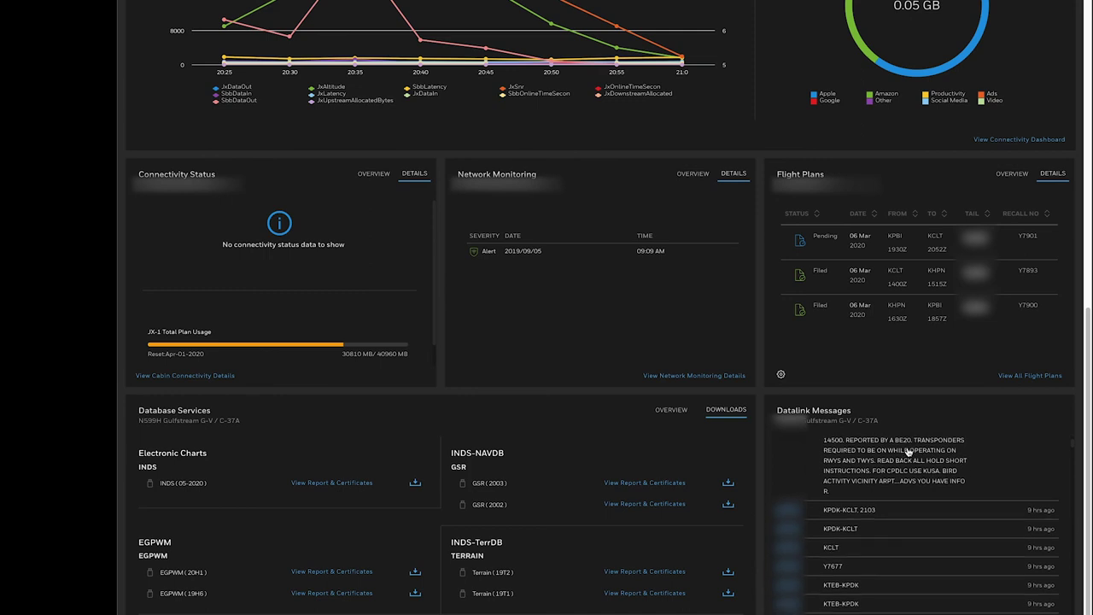
scroll(908, 452, "down", 6)
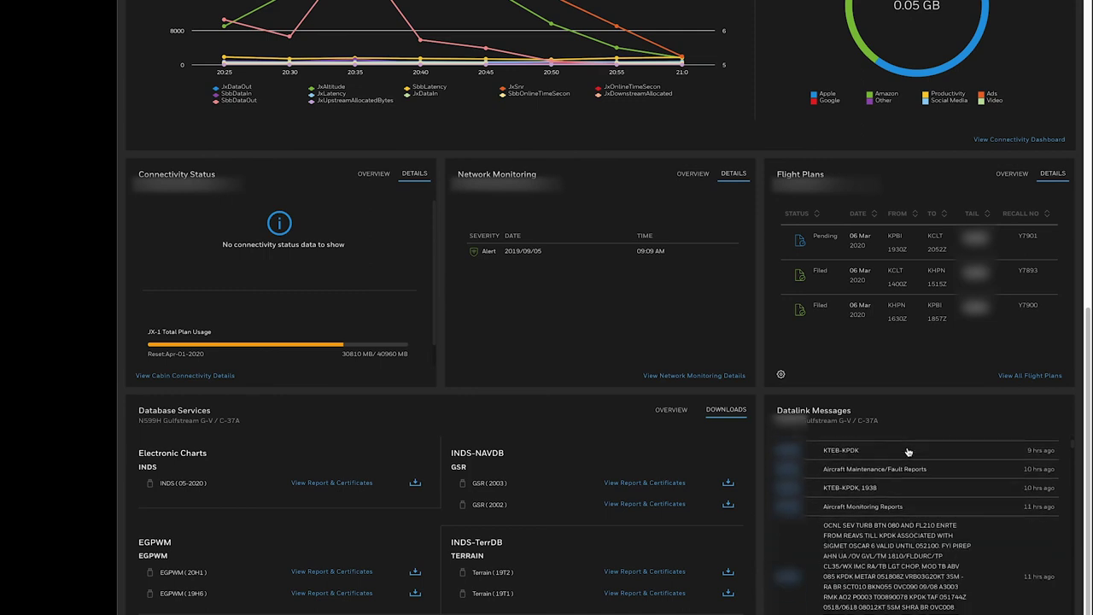
scroll(908, 452, "up", 8)
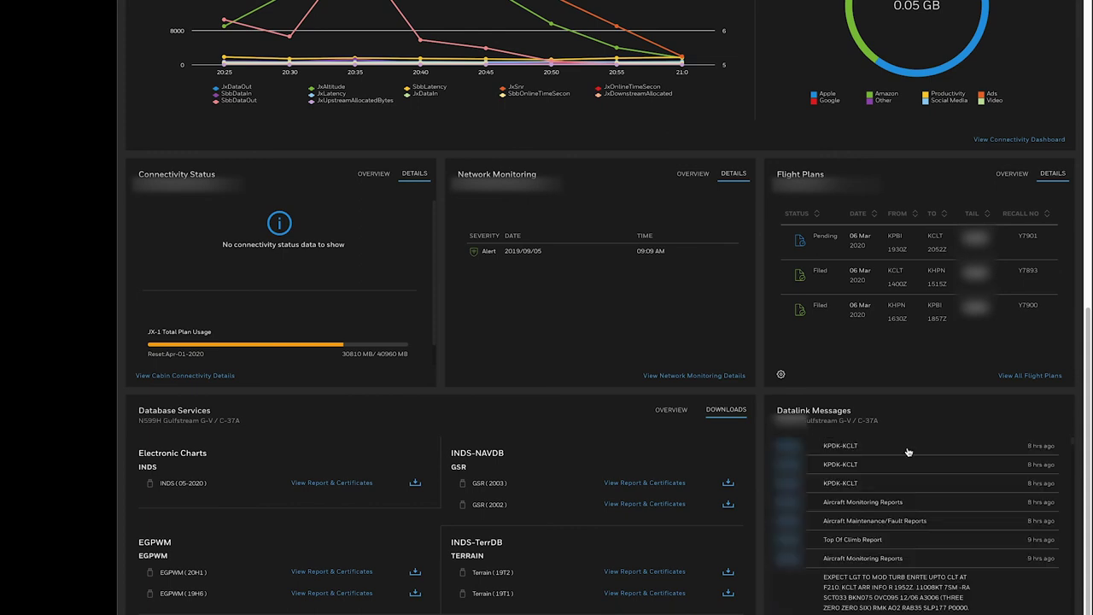
Load the completed KTEB to KPDK flight of 05 Mar 2020 from the aircraft's Flight History.
scroll(908, 451, "up", 6)
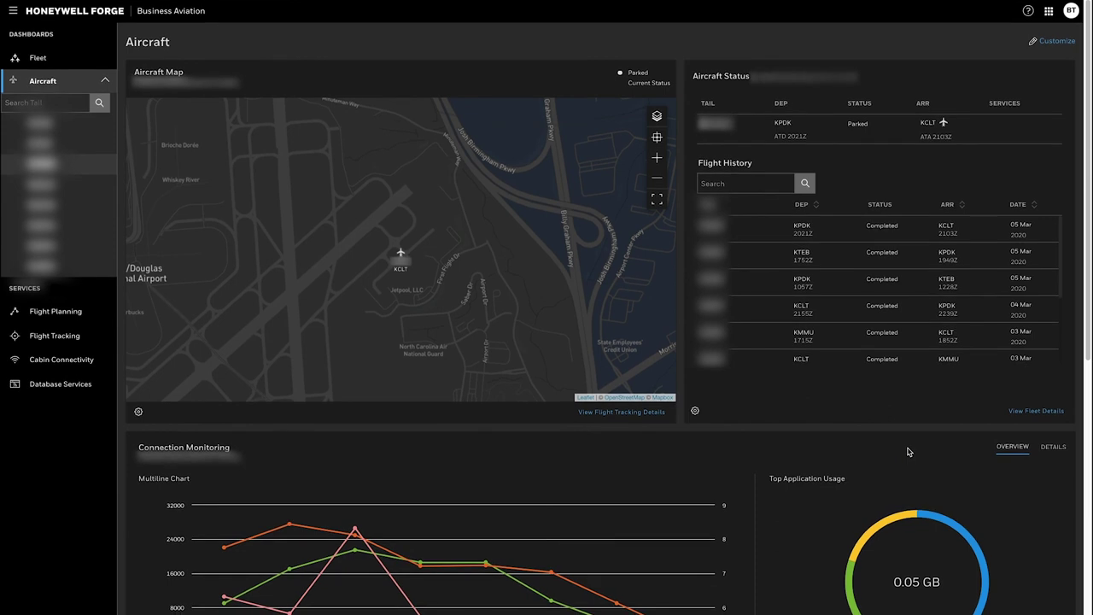
scroll(909, 452, "down", 2)
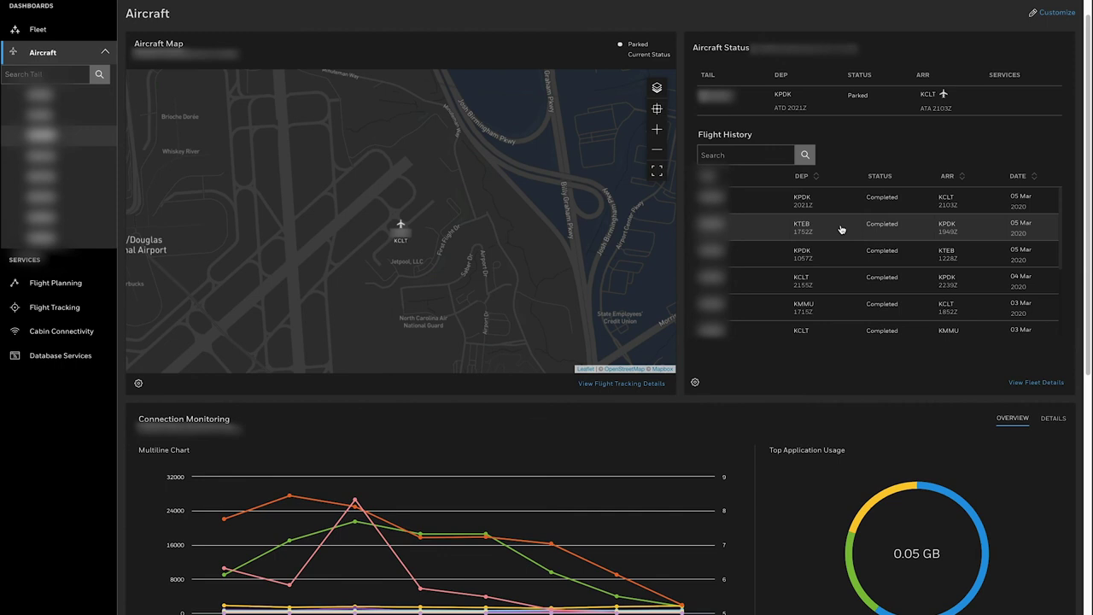
left_click(841, 229)
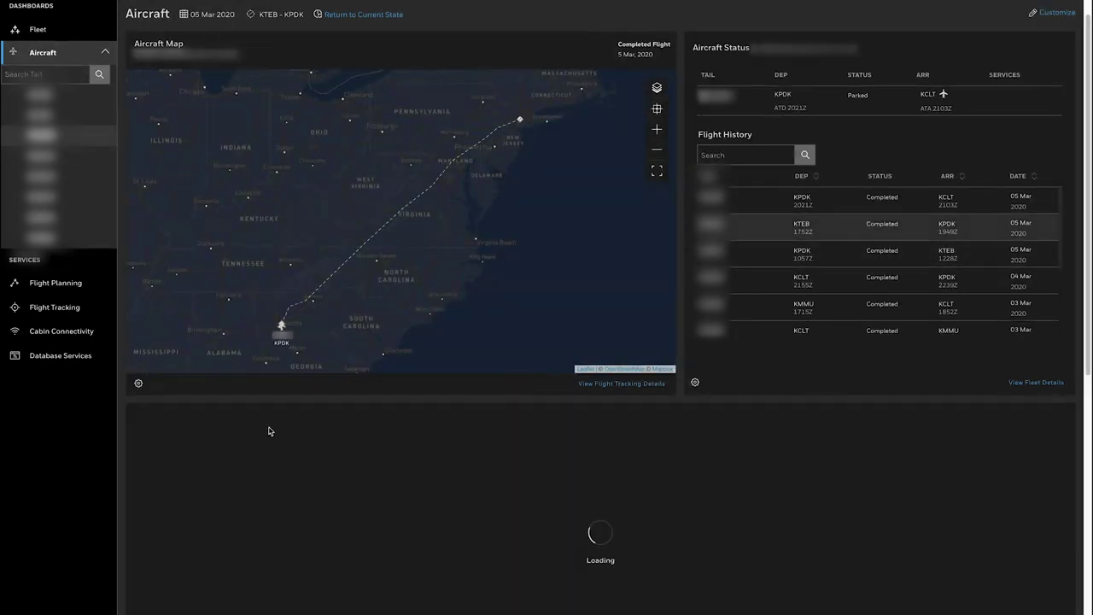
Hide the JxAltitude, JxSnr, JxOnlineTimeSecon and JxLatency series in the flight's Connection Monitoring multiline chart.
scroll(43, 464, "down", 1)
scroll(43, 464, "down", 1)
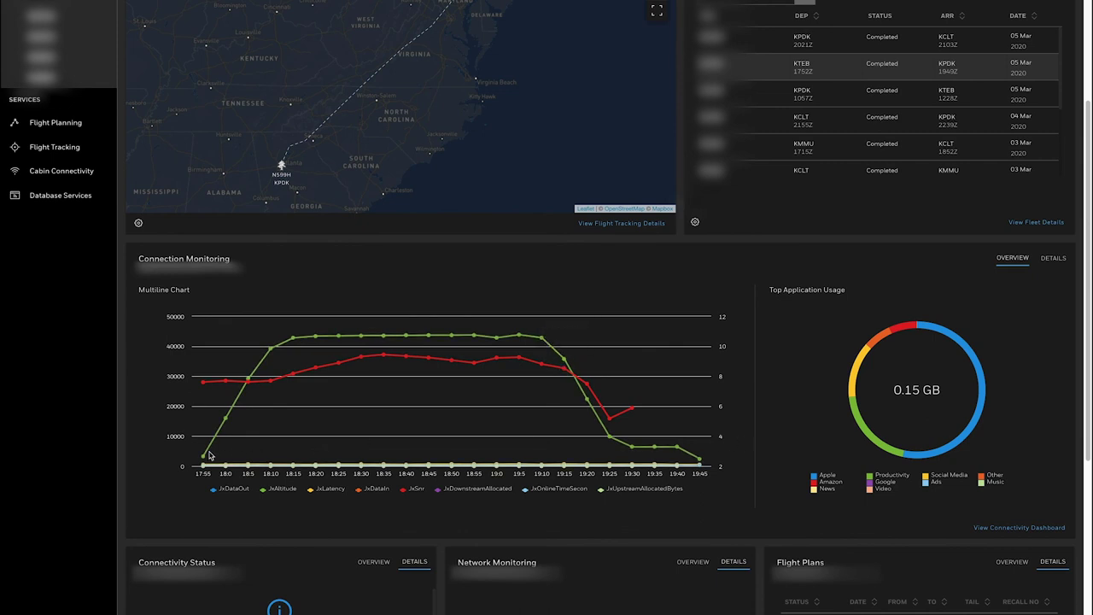
mouse_move(267, 358)
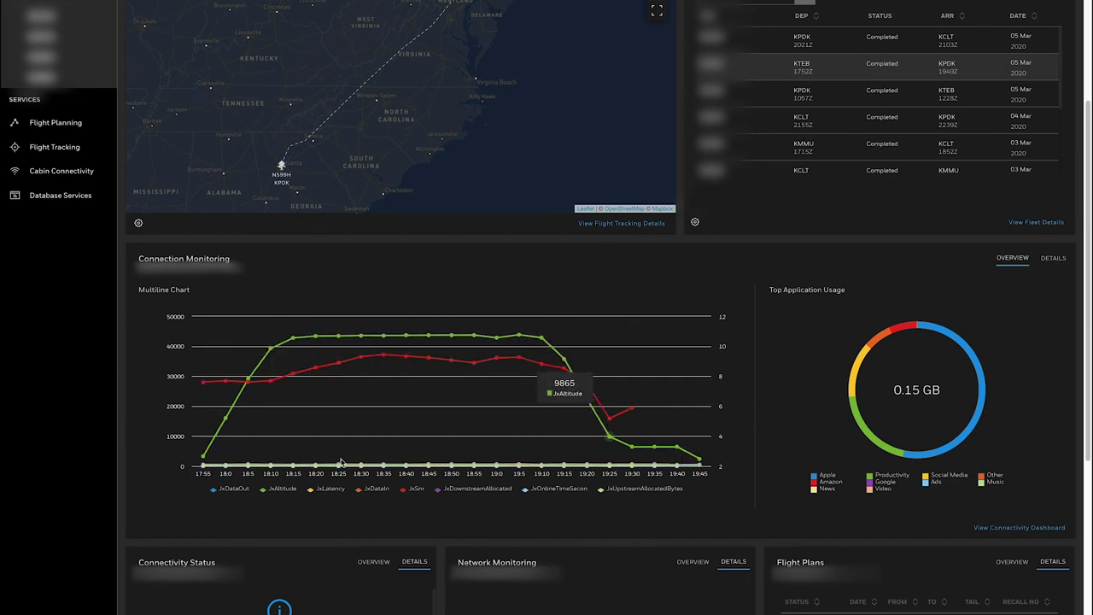
left_click(272, 488)
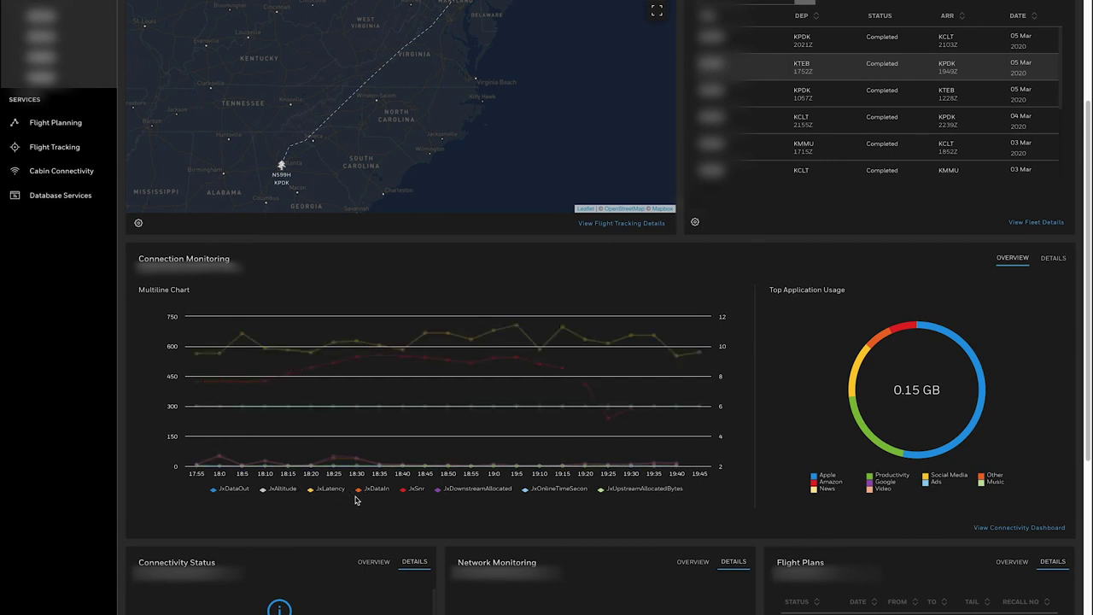
left_click(410, 491)
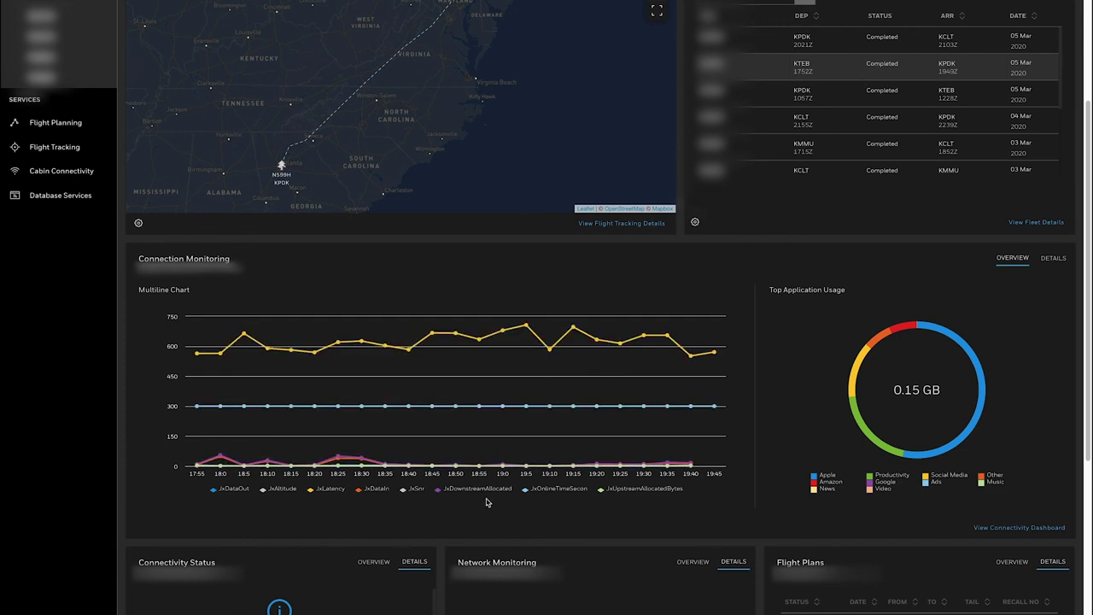
left_click(548, 491)
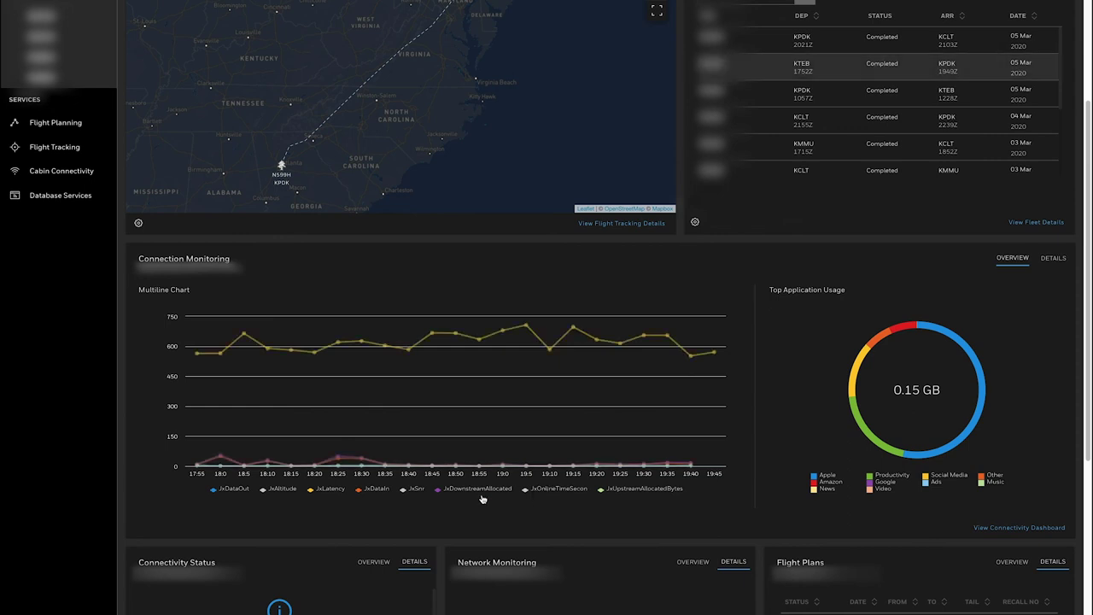
left_click(317, 492)
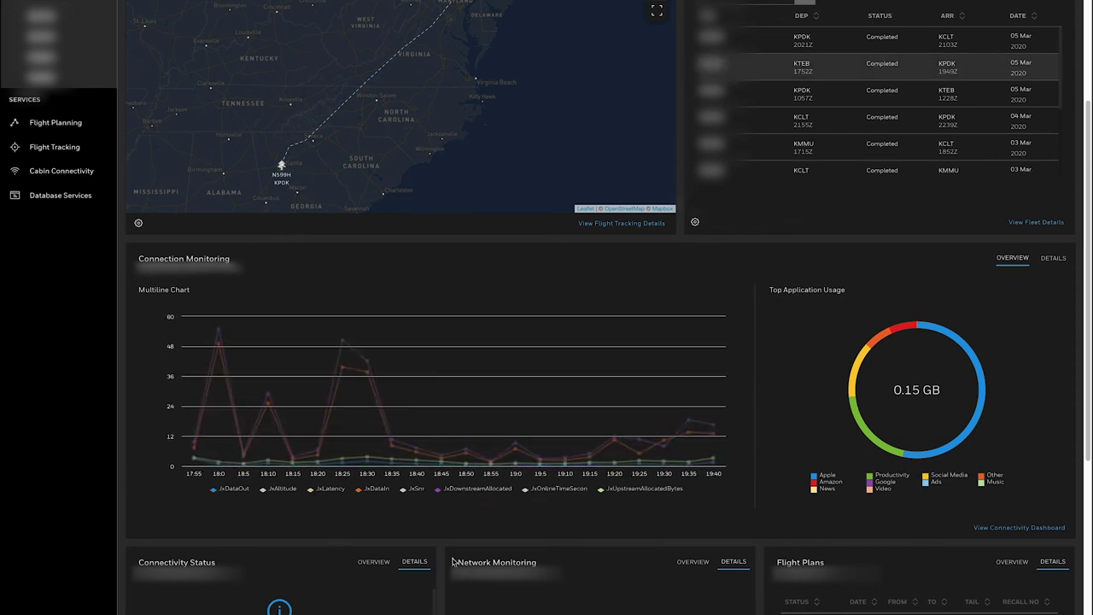